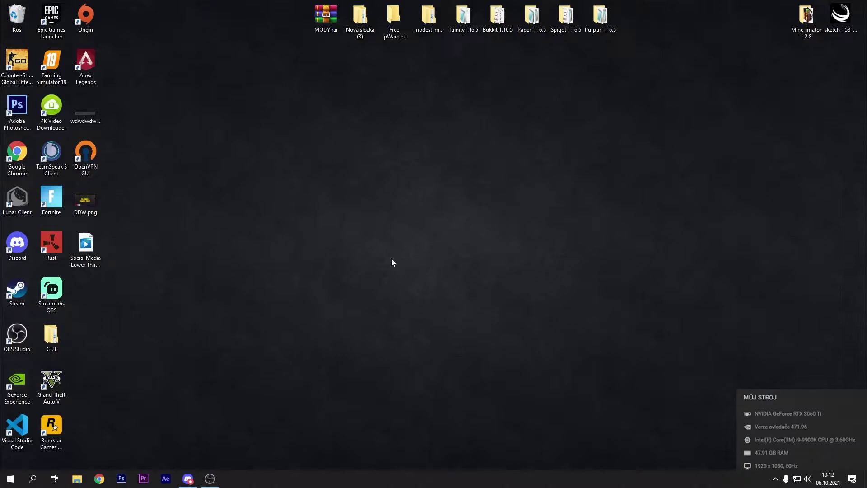
- Create a new desktop folder named 'test'
left_click_drag(325, 172, 419, 294)
right_click(438, 248)
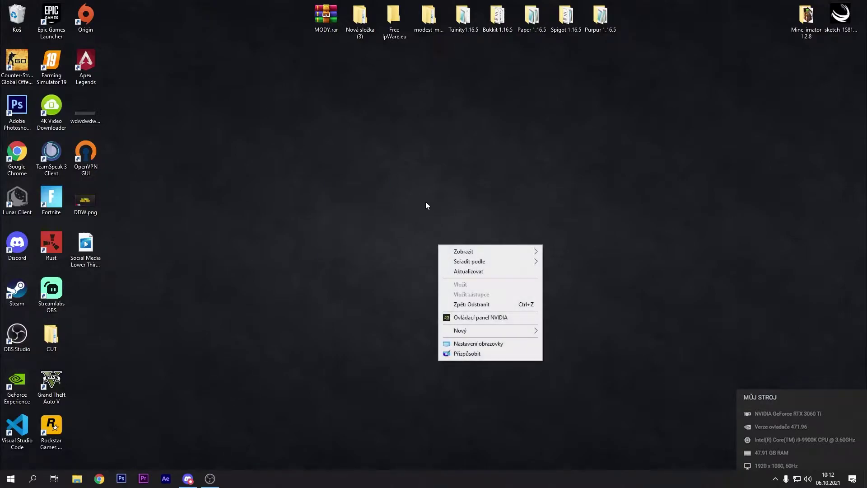
mouse_move(477, 332)
left_click(576, 330)
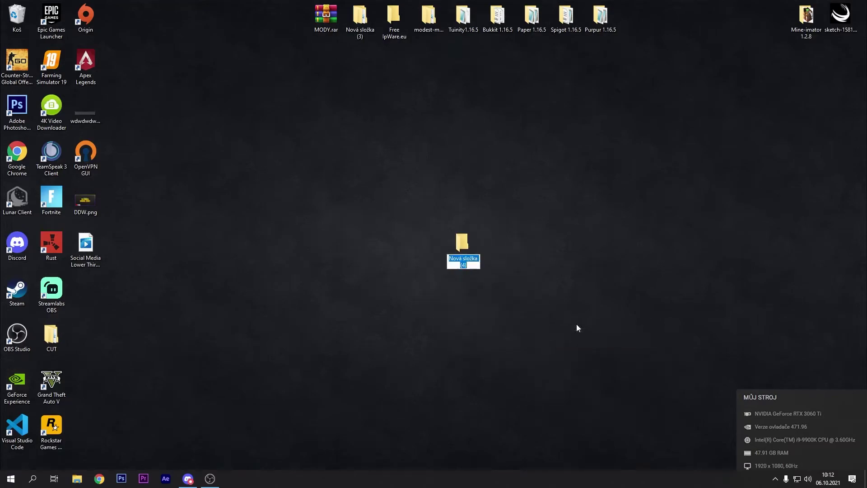
type("test")
left_click(479, 234)
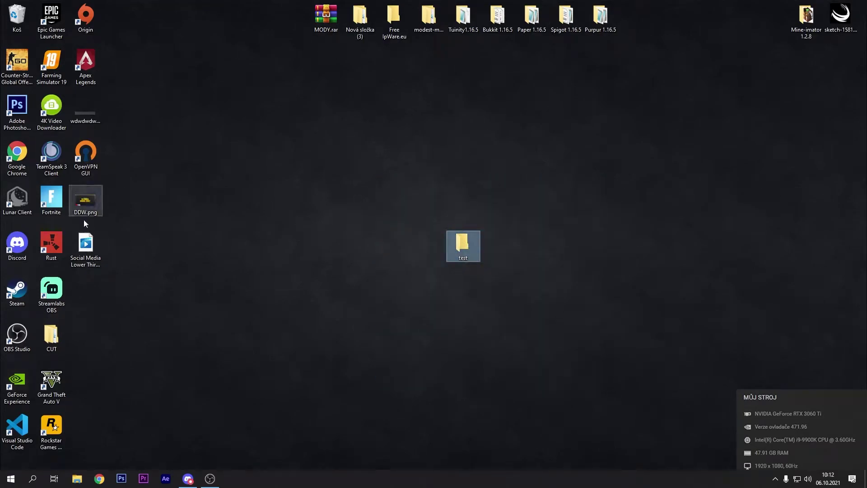
- Move DDW.png and Social Media Lower Third 11.mov into test and check its contents
left_click_drag(91, 305, 462, 238)
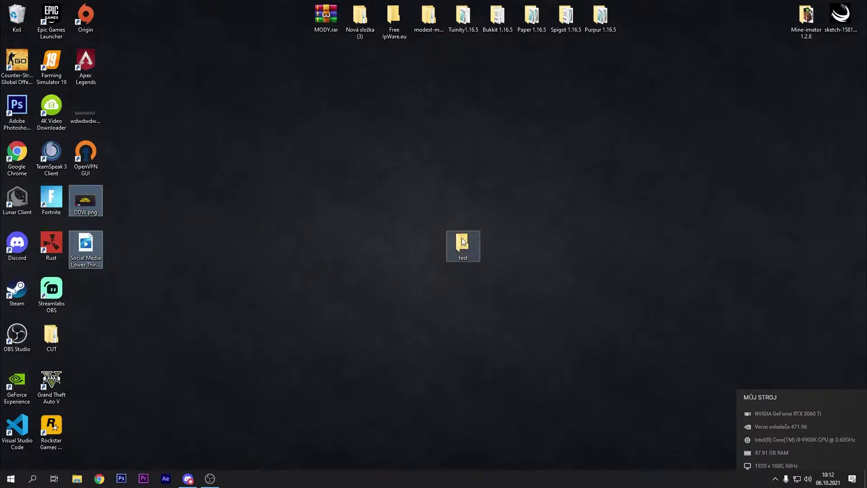
double_click(462, 238)
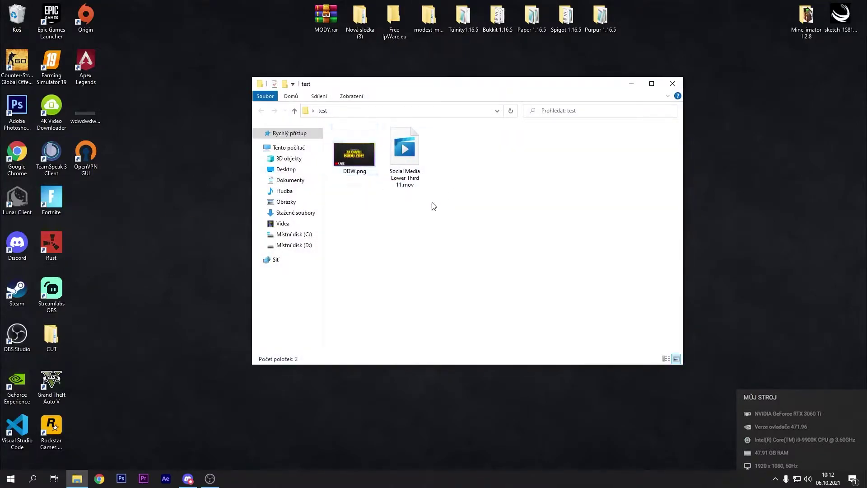
left_click(673, 84)
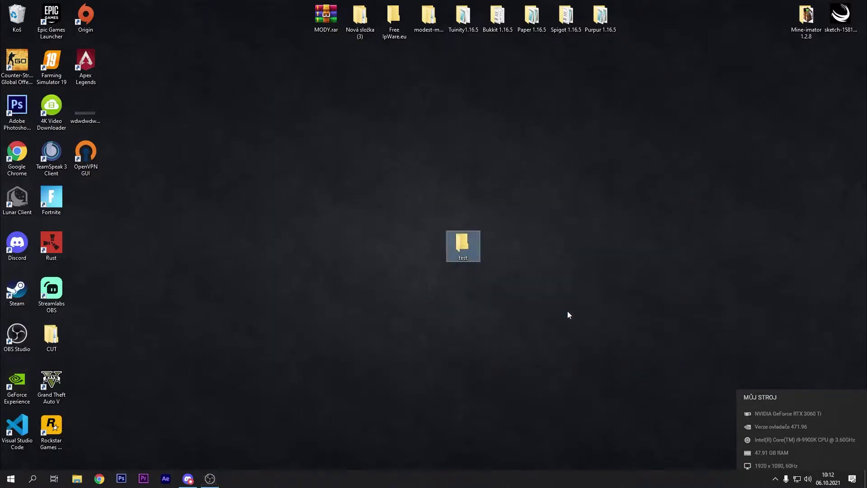
left_click_drag(541, 305, 485, 278)
double_click(462, 242)
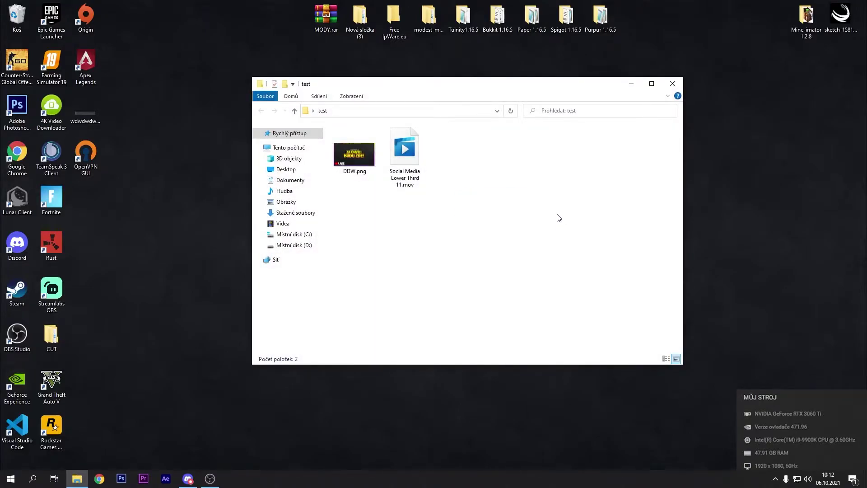
left_click(673, 84)
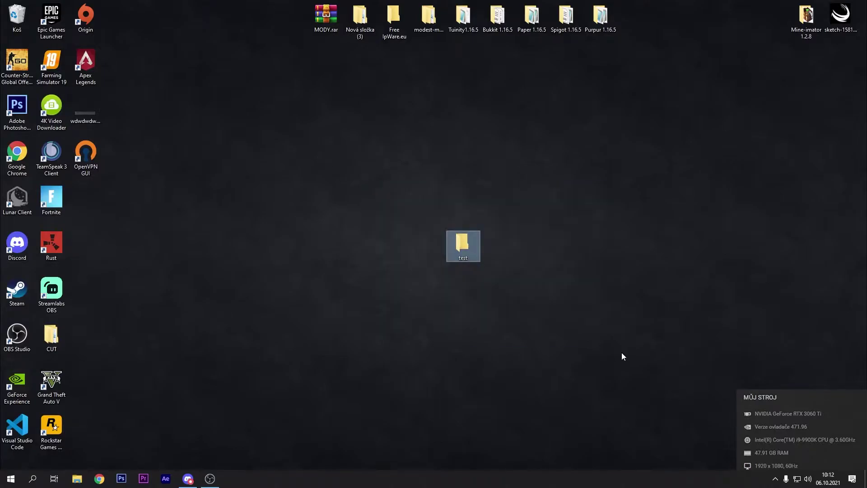
- Open the test folder's properties and start sharing from the Sdílení tab
right_click(463, 236)
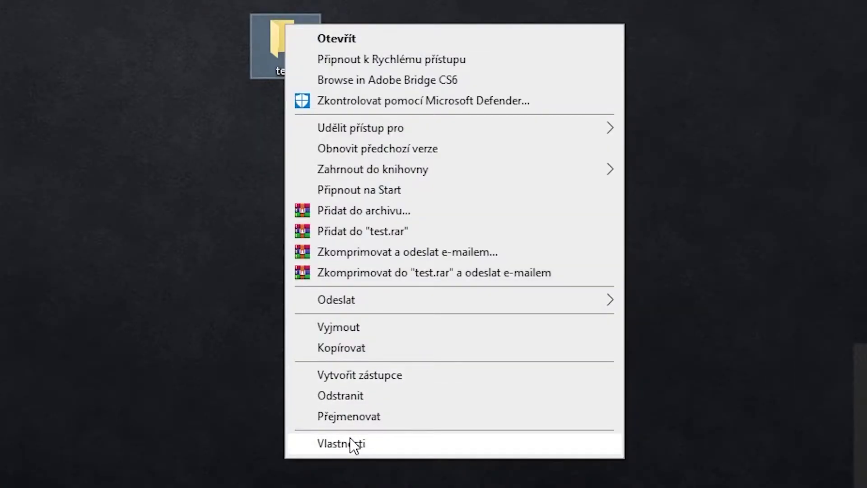
left_click(354, 444)
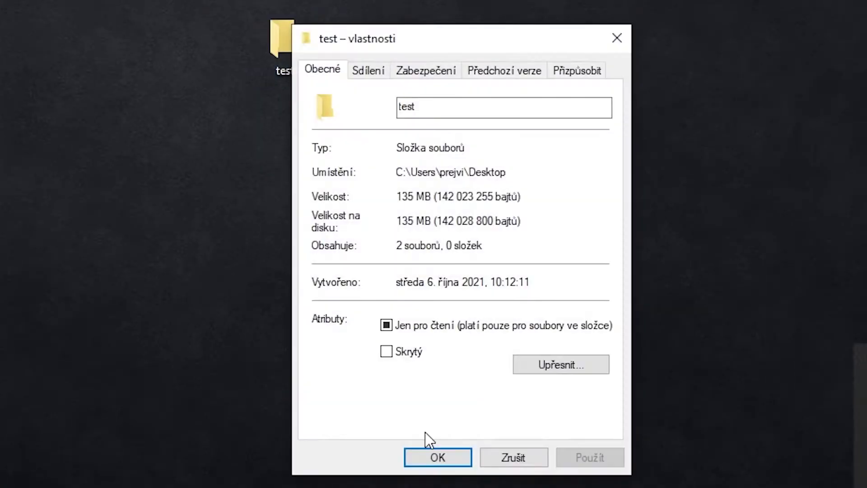
left_click(371, 72)
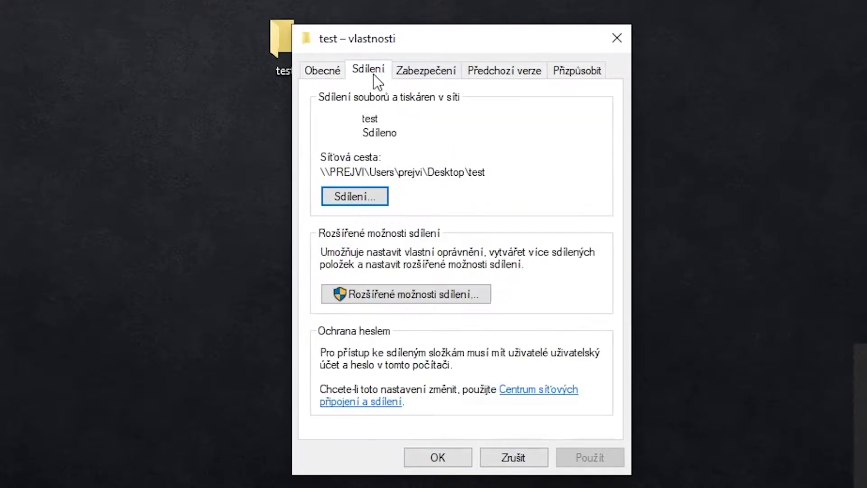
left_click(351, 199)
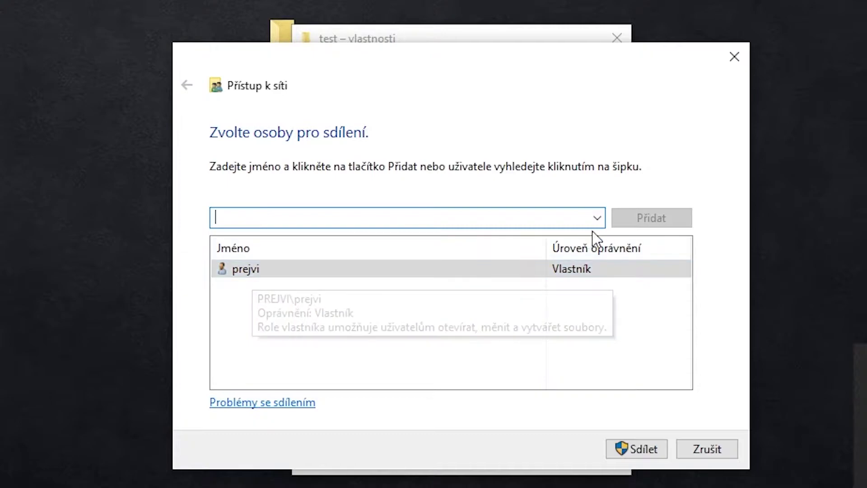
- Add Everyone with Čtení/zápis permission and share the folder
left_click(597, 218)
left_click(251, 252)
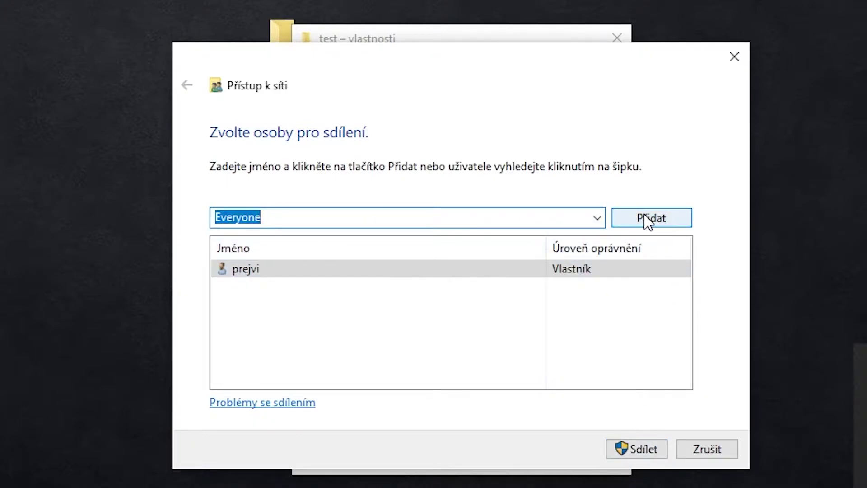
left_click(647, 220)
left_click(587, 269)
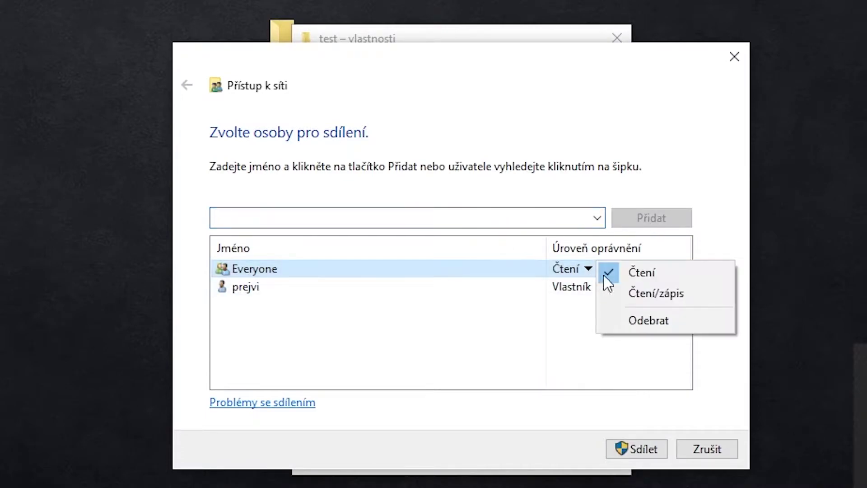
left_click(676, 297)
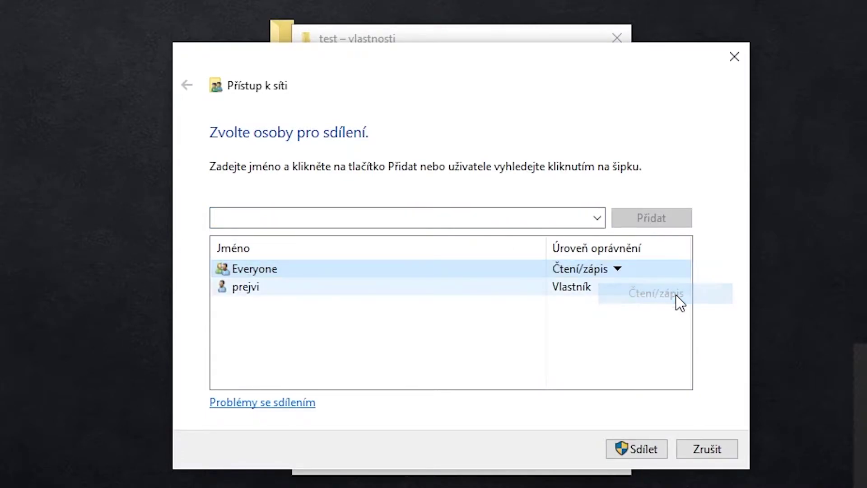
left_click(647, 446)
left_click(700, 449)
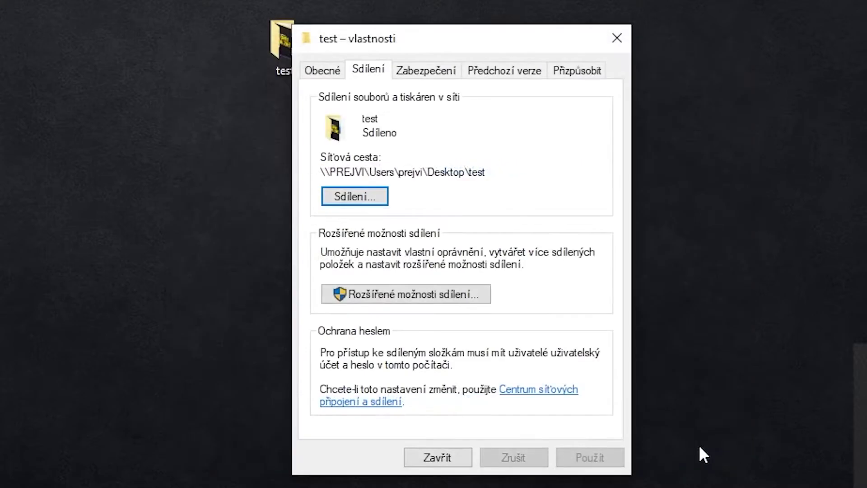
- Enable Sdílet tuto složku in advanced sharing with a 2-user limit, then close the properties
left_click(421, 295)
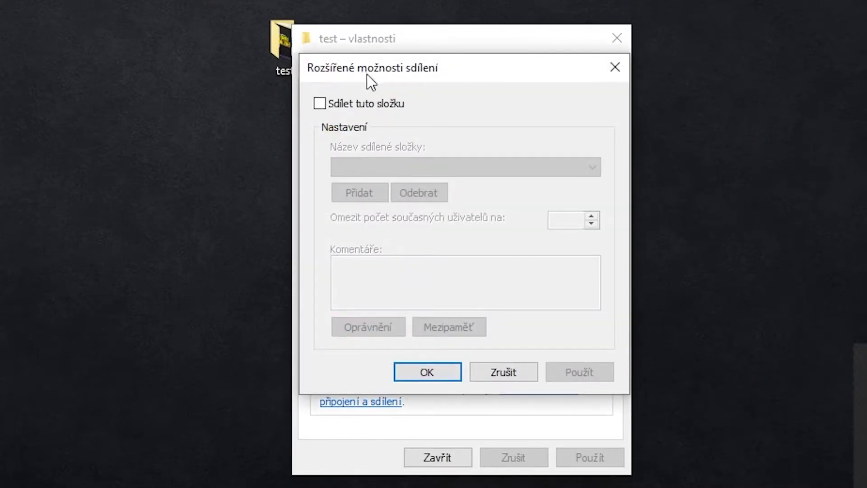
left_click(327, 107)
left_click_drag(582, 221, 532, 223)
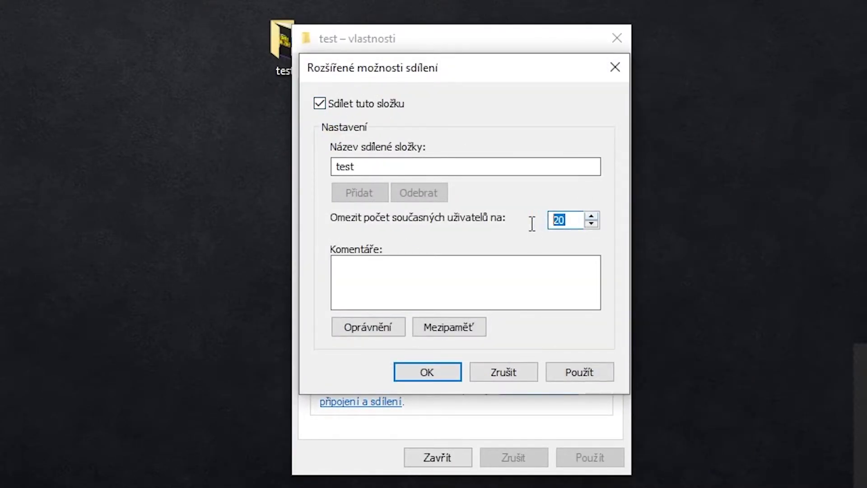
type("2")
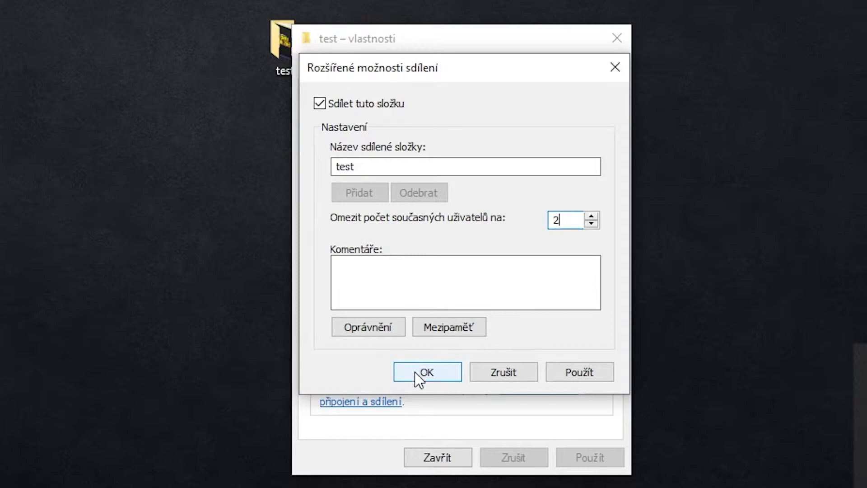
left_click(577, 378)
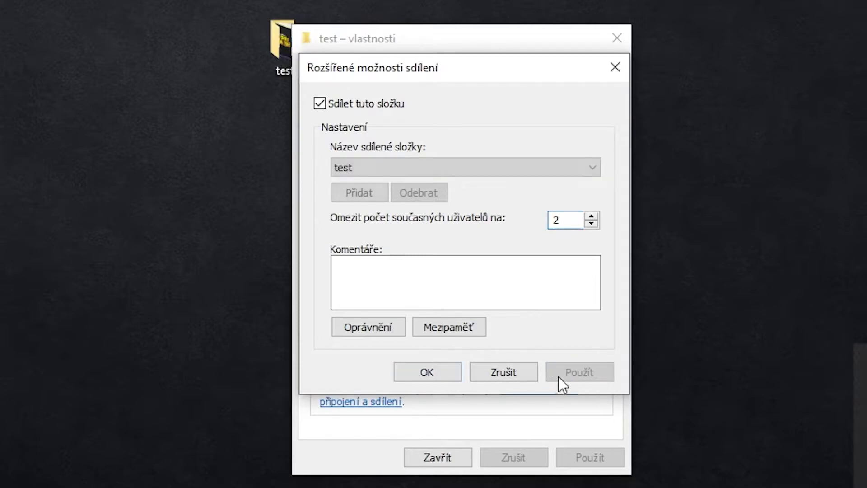
left_click(427, 372)
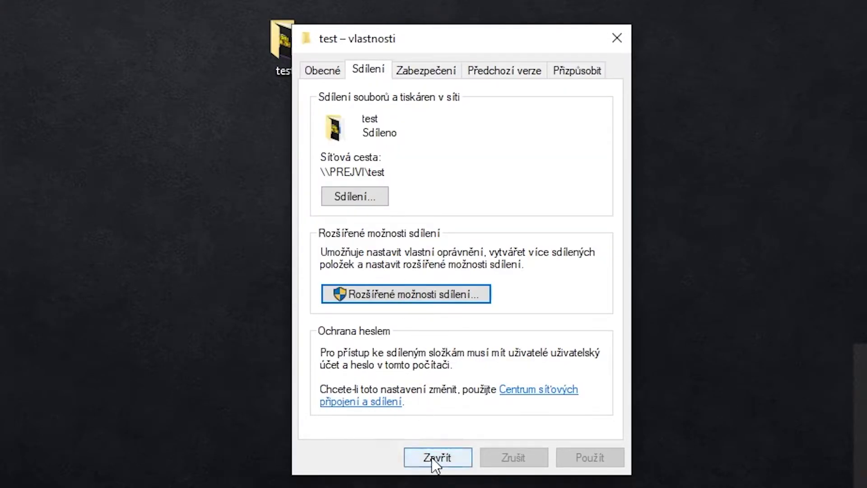
left_click(434, 460)
left_click(593, 312)
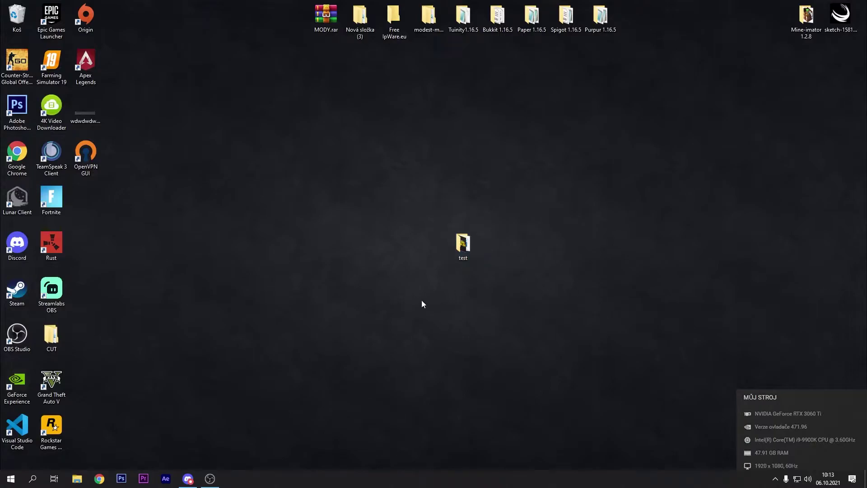
- Open a new File Explorer window at Tento počítač and reposition it
left_click(78, 479)
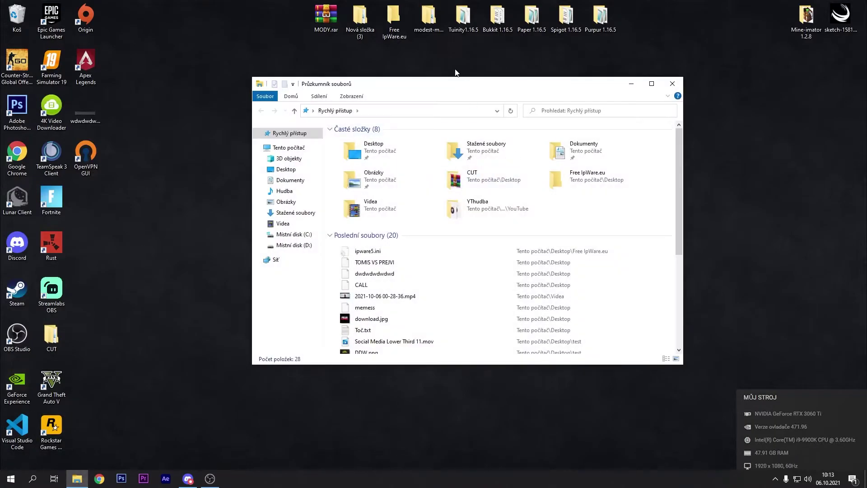
left_click(296, 147)
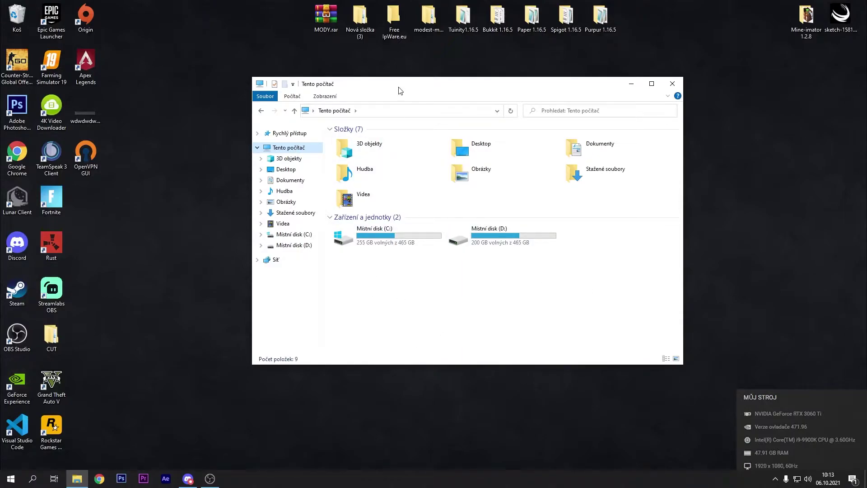
left_click(395, 111)
left_click_drag(357, 84, 402, 100)
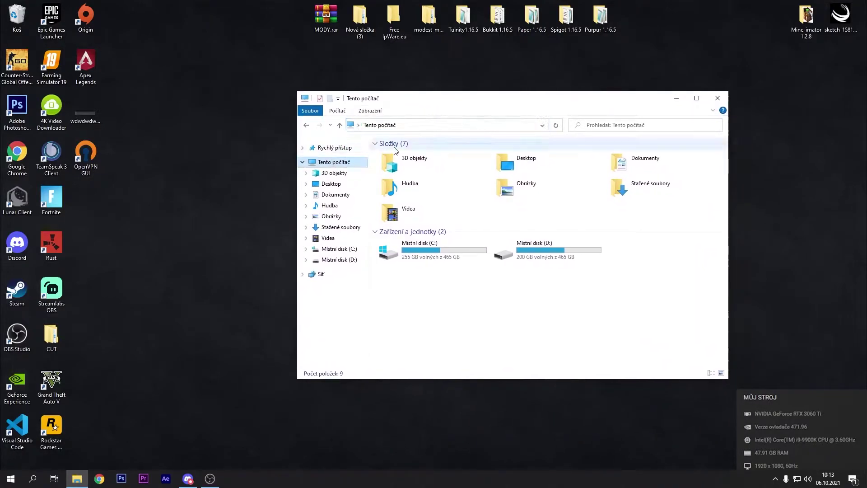
- Open the Map network drive dialog from the Computer commands and move it aside
left_click(360, 111)
left_click(345, 111)
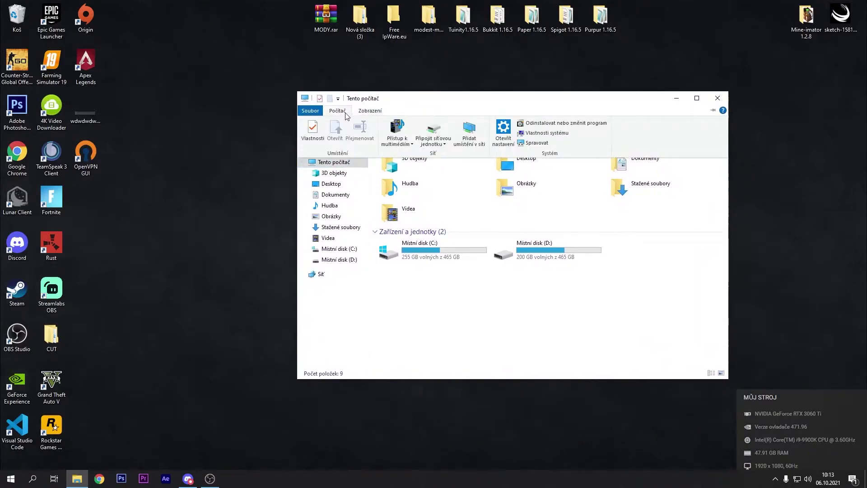
left_click(435, 131)
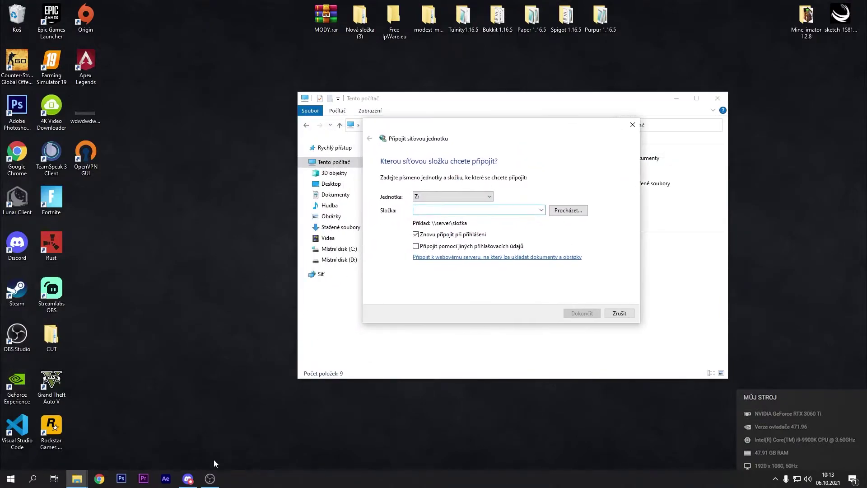
left_click_drag(460, 128, 277, 117)
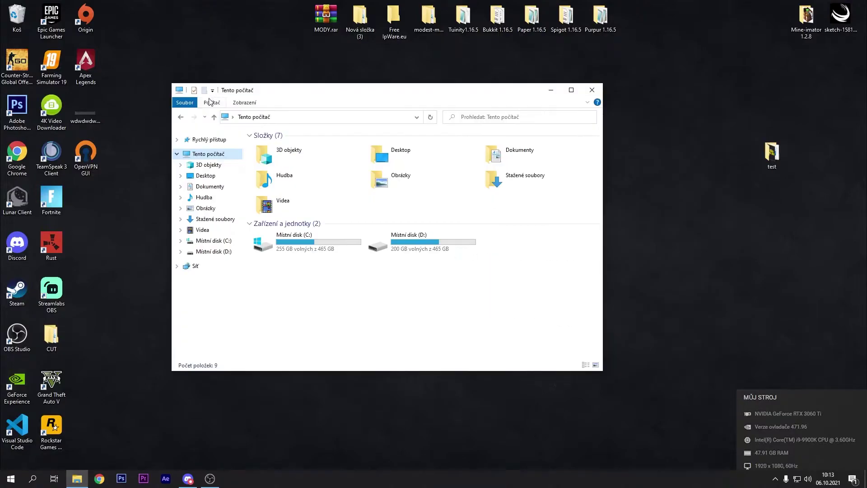
left_click(212, 102)
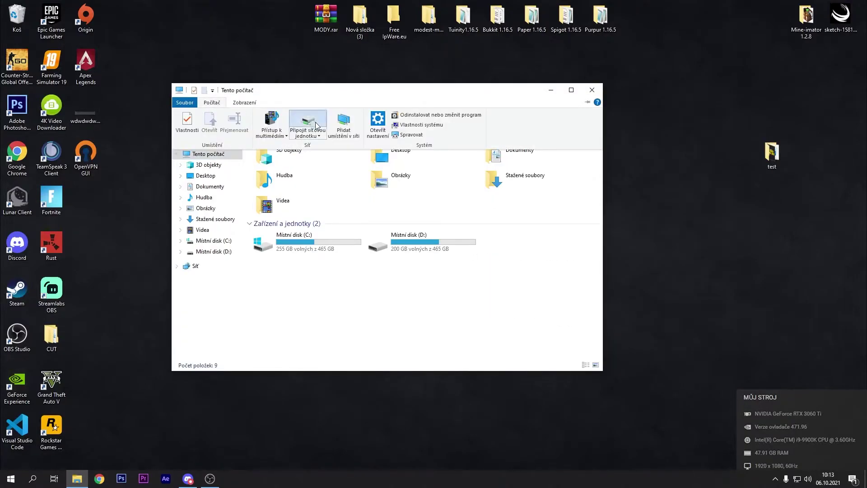
- Start a network drive mapping and copy the desktop test folder's full path
left_click(315, 122)
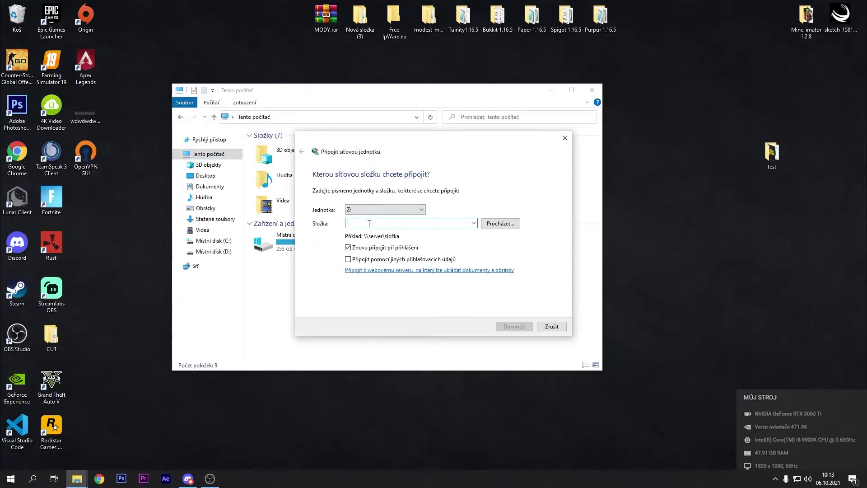
type("\\\\")
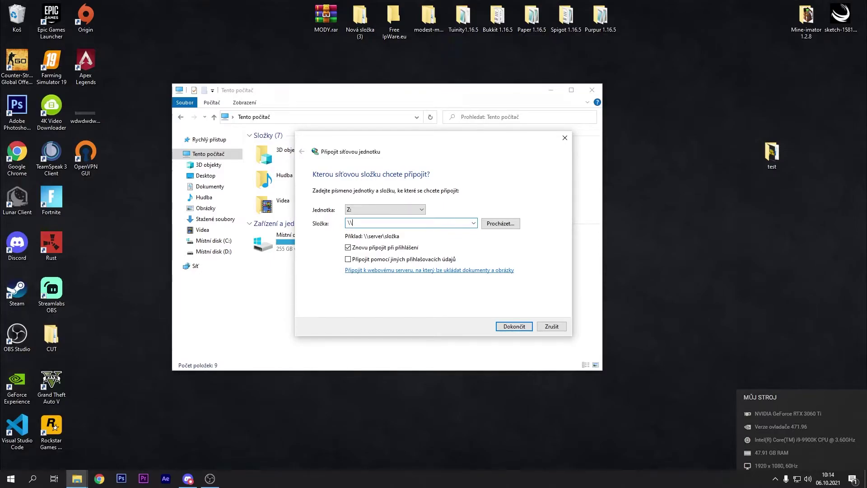
double_click(772, 154)
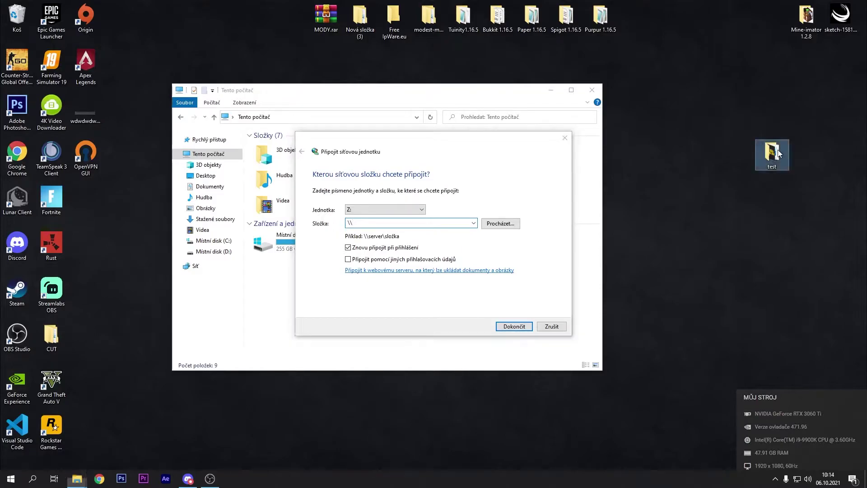
left_click(304, 130)
key("ctrl+c")
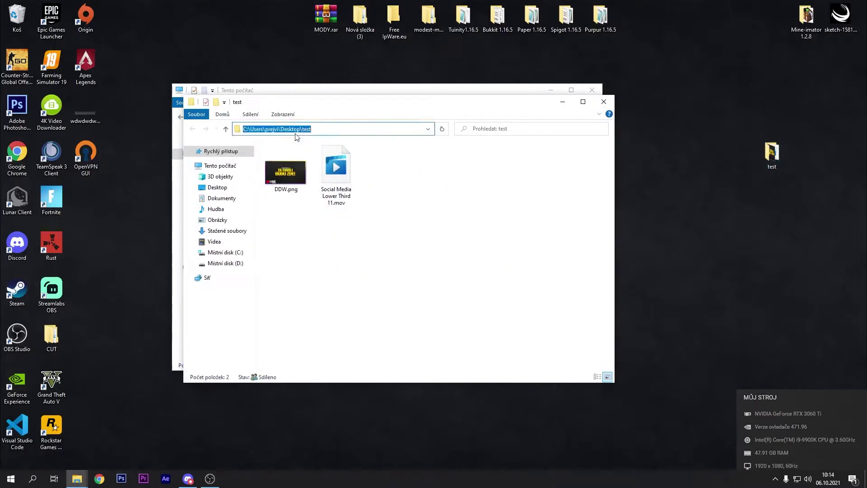
left_click(604, 102)
- Paste and trim the path to \\<computer name>\test, map it as Z:, and close its window
key("ctrl+v")
left_click_drag(376, 223, 356, 224)
key("BackSpace")
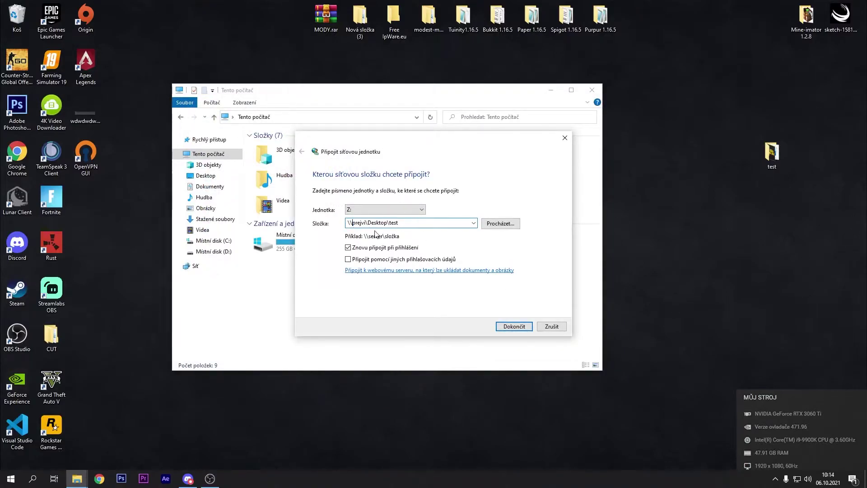
key("End")
key("BackSpace")
key("BackSpace")
key("BackSpace")
key("BackSpace")
key("BackSpace")
key("BackSpace")
key("BackSpace")
key("BackSpace")
key("BackSpace")
key("BackSpace")
key("BackSpace")
key("BackSpace")
key("BackSpace")
key("Return")
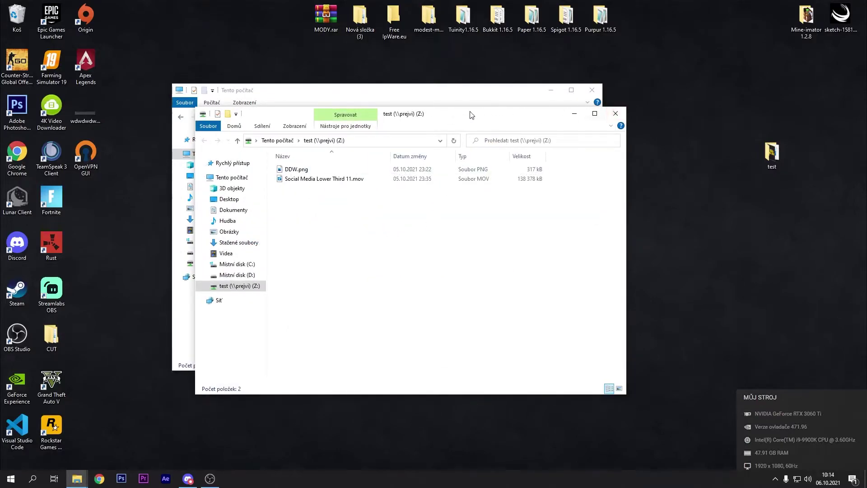
left_click_drag(443, 119, 439, 107)
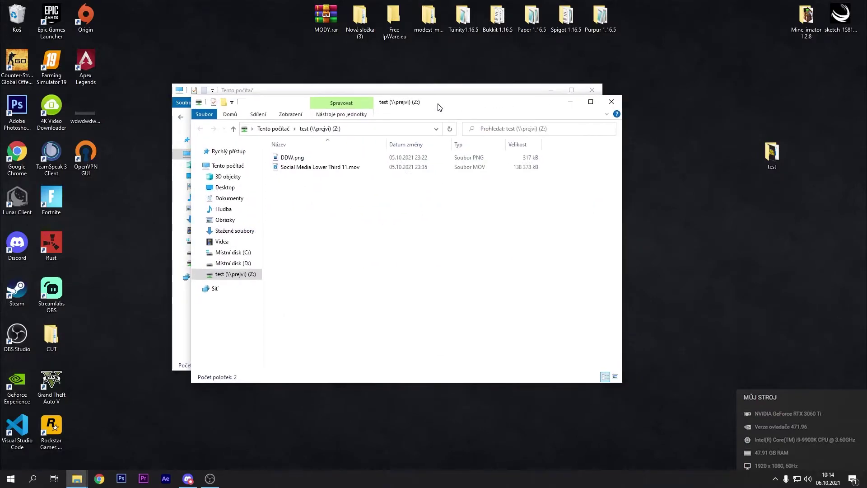
left_click(612, 102)
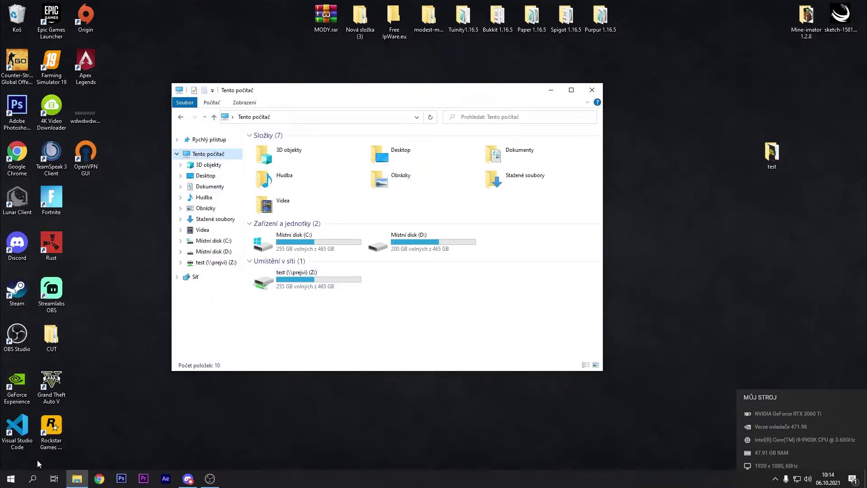
left_click(20, 482)
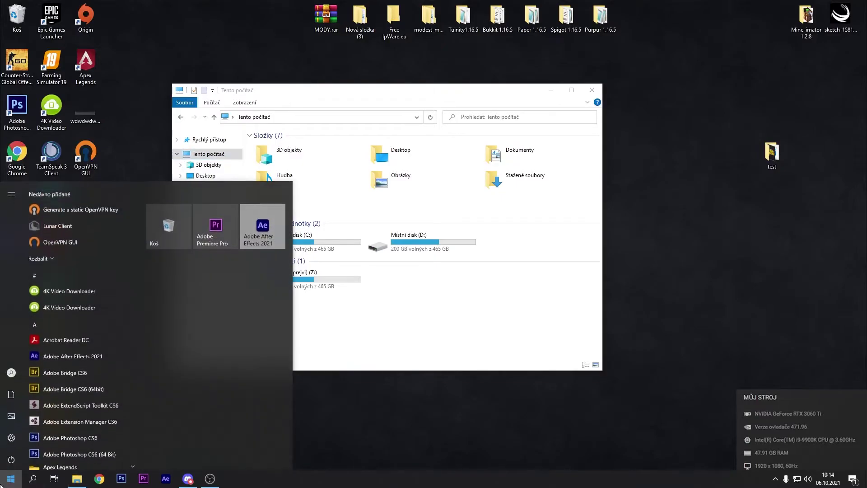
left_click(26, 485)
type("ovl")
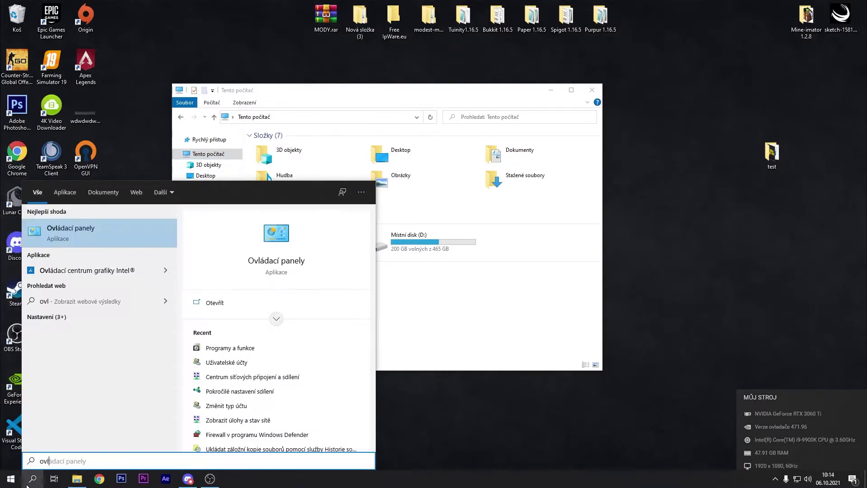
key("Return")
left_click(469, 213)
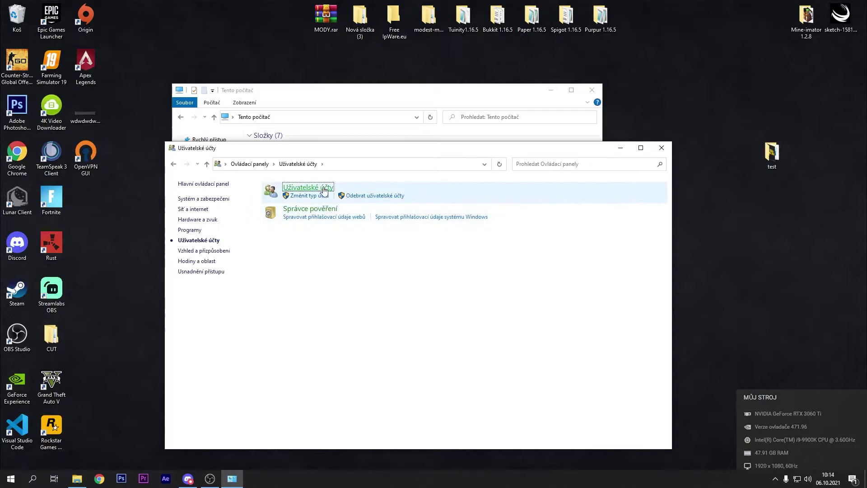
left_click(311, 188)
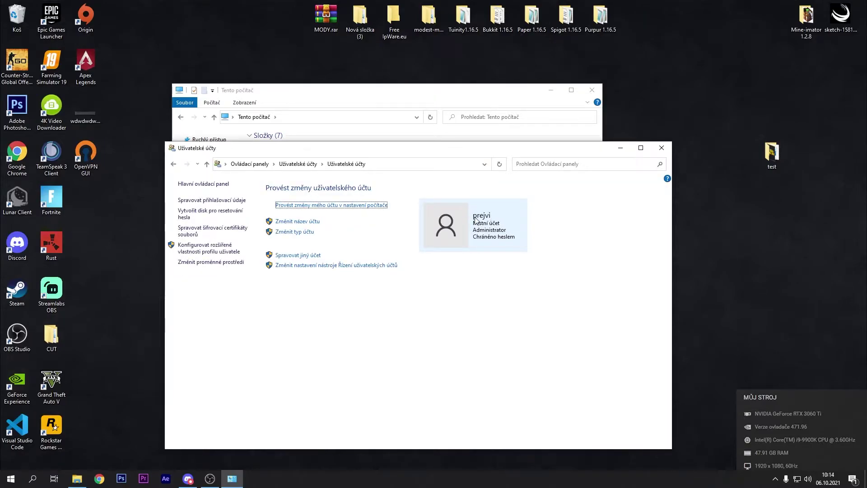
left_click(661, 148)
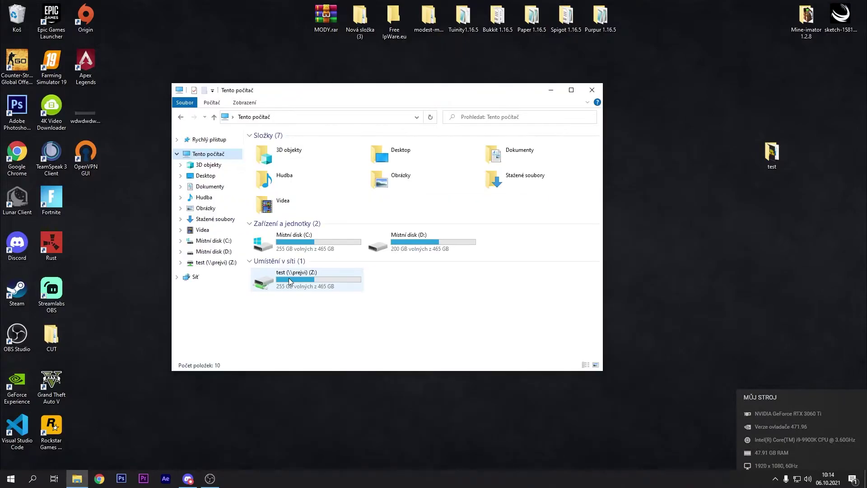
- Disconnect drive Z: and remap it to the computer's \test share
right_click(318, 277)
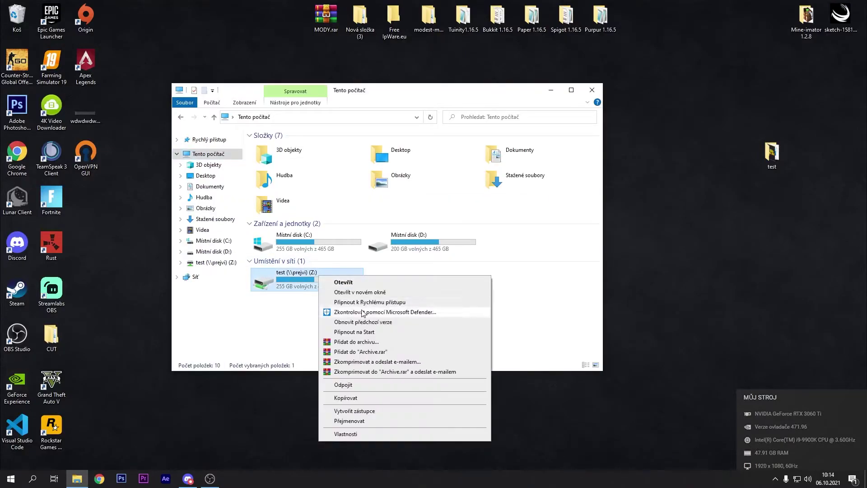
left_click(355, 384)
left_click(213, 103)
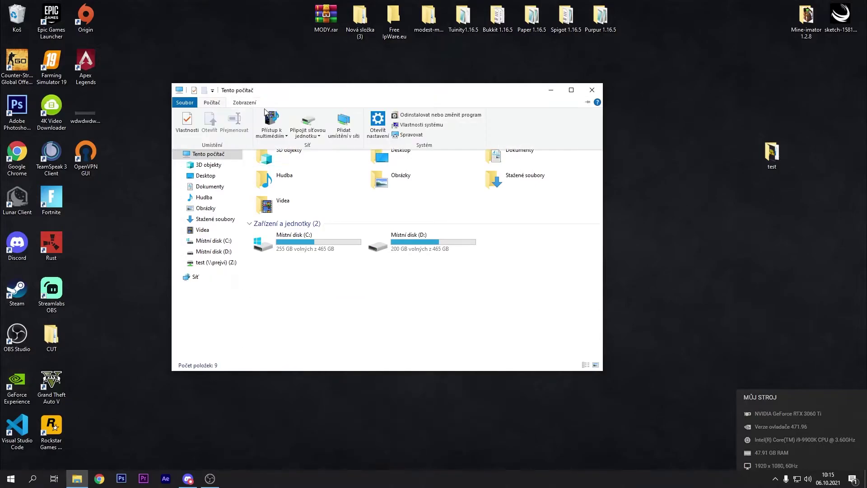
left_click(306, 120)
type("\\\\")
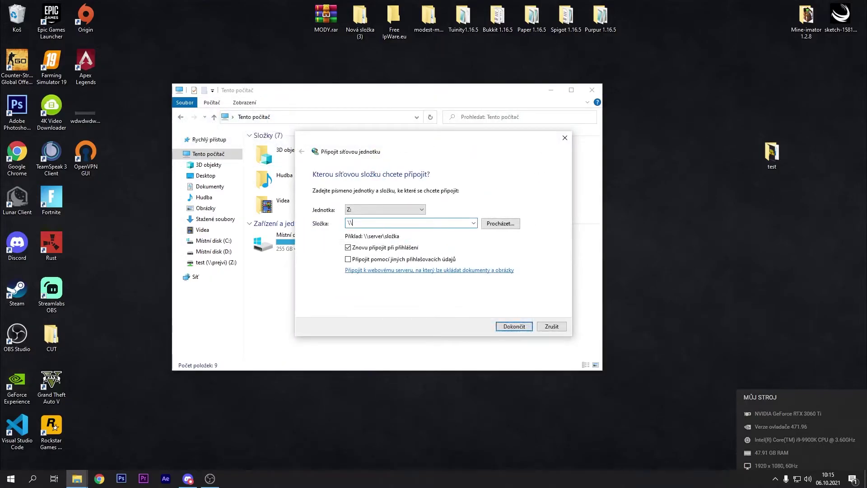
type("prejvi\\test")
left_click(517, 324)
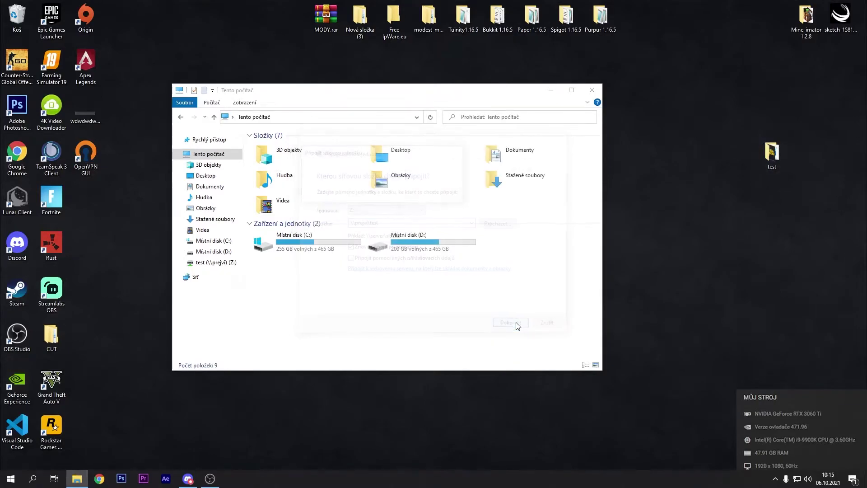
- Open drive Z:, return to This PC, then disconnect Z:
left_click(609, 108)
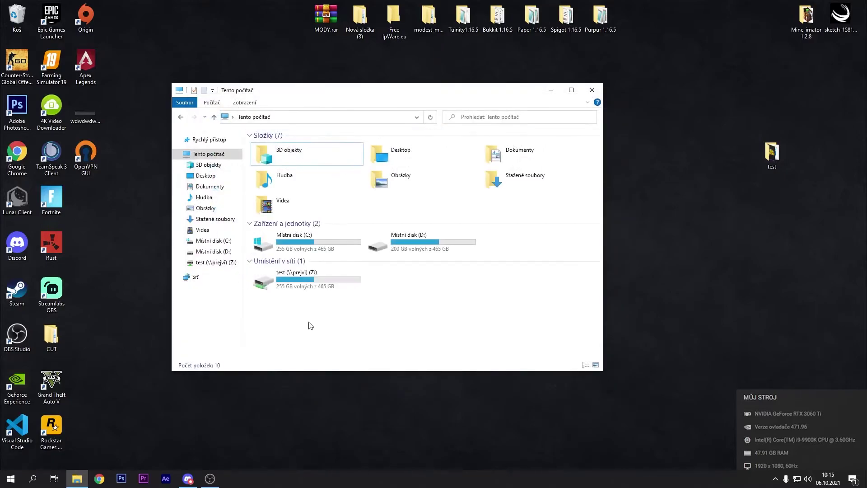
double_click(298, 282)
left_click(181, 118)
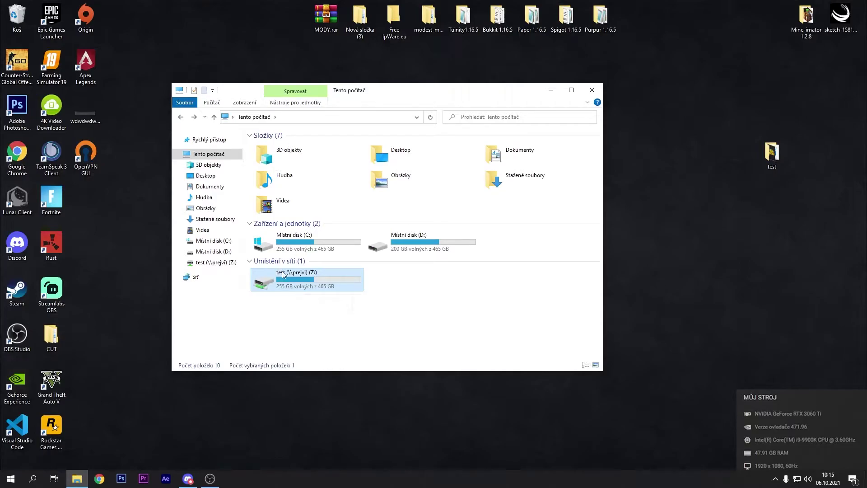
right_click(296, 276)
left_click(318, 394)
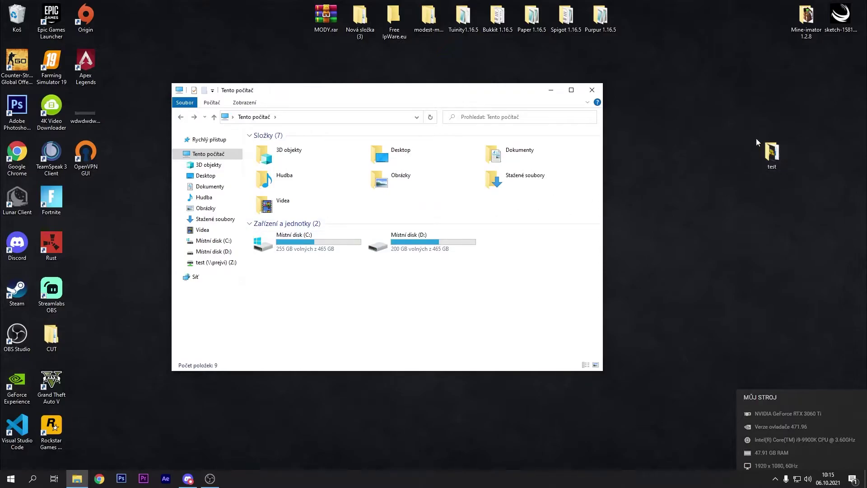
left_click(324, 117)
left_click(408, 289)
mouse_move(828, 235)
left_mouse_down()
mouse_move(746, 125)
mouse_move(722, 77)
mouse_move(826, 234)
left_mouse_up()
left_click(826, 234)
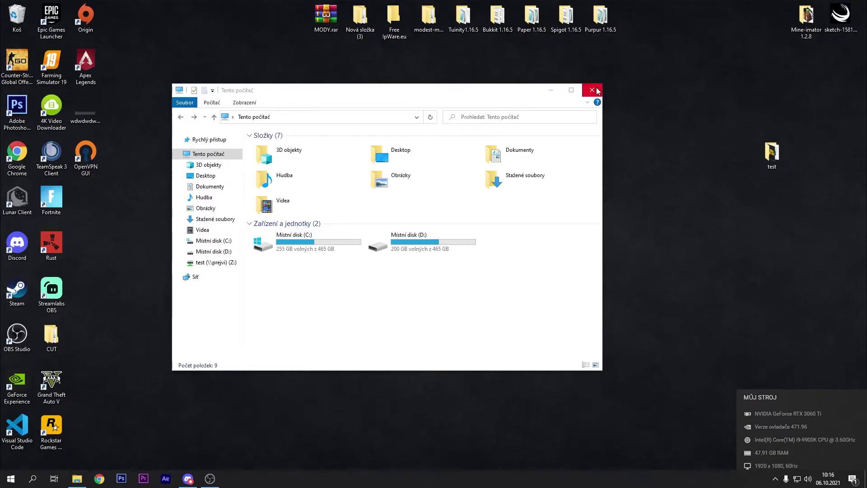
left_click(522, 100)
left_click_drag(456, 93, 479, 96)
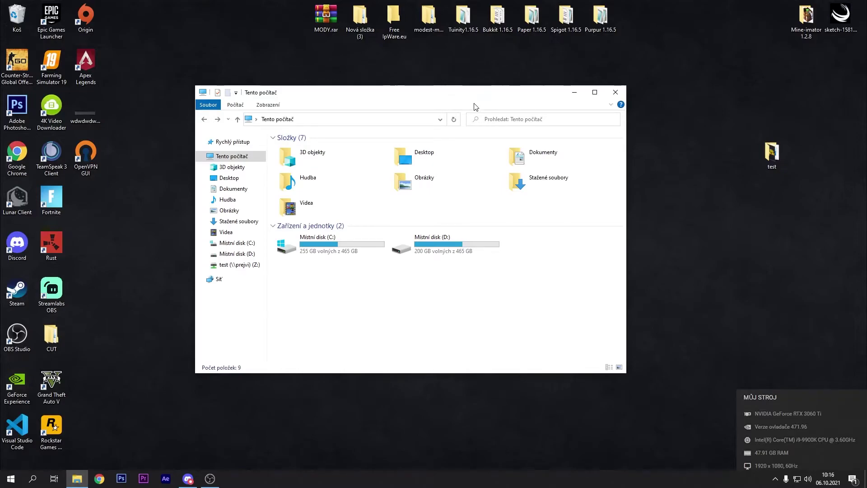
double_click(393, 20)
left_click_drag(357, 368, 325, 155)
left_click(329, 231)
left_click_drag(348, 373, 344, 228)
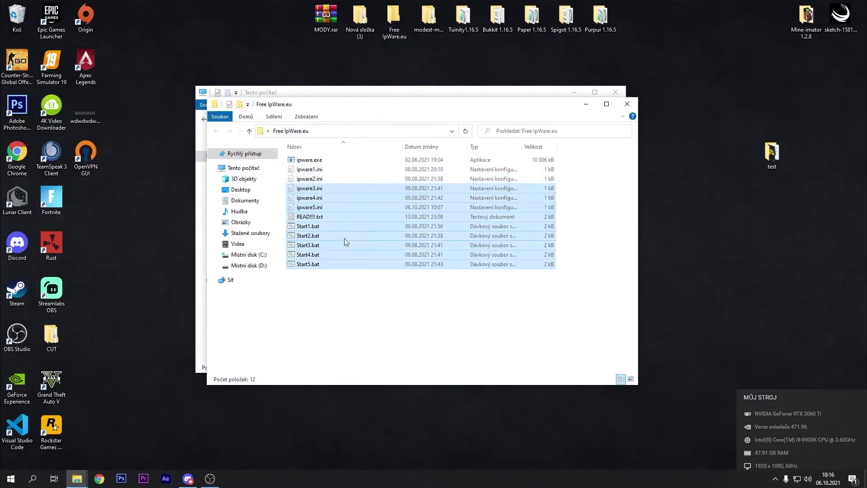
left_click(344, 289)
double_click(321, 207)
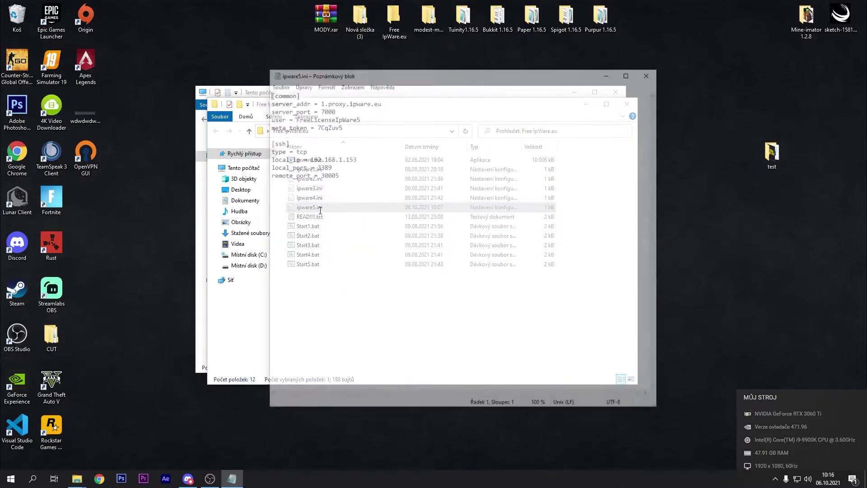
left_click_drag(361, 190, 269, 109)
left_click(394, 196)
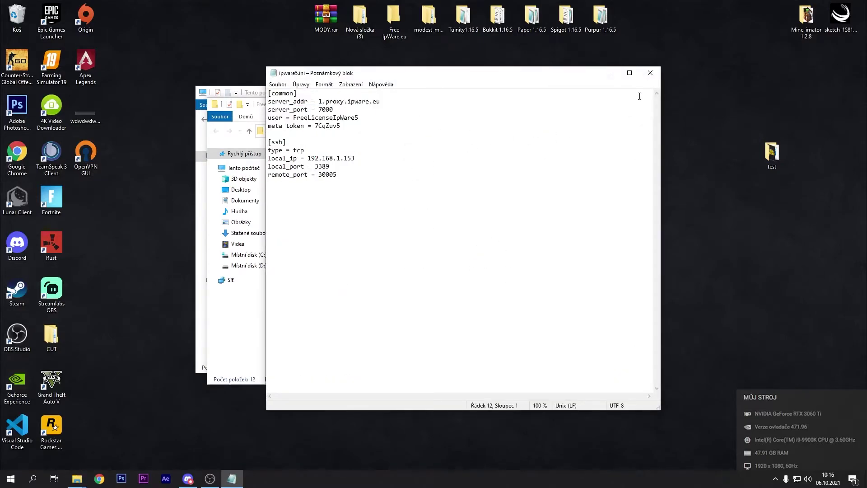
left_click(651, 73)
left_click(625, 102)
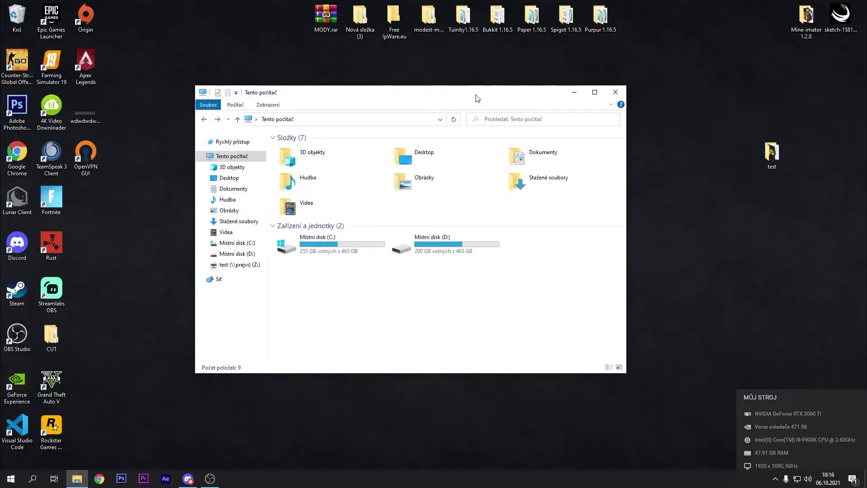
left_click(424, 246)
left_click(423, 283)
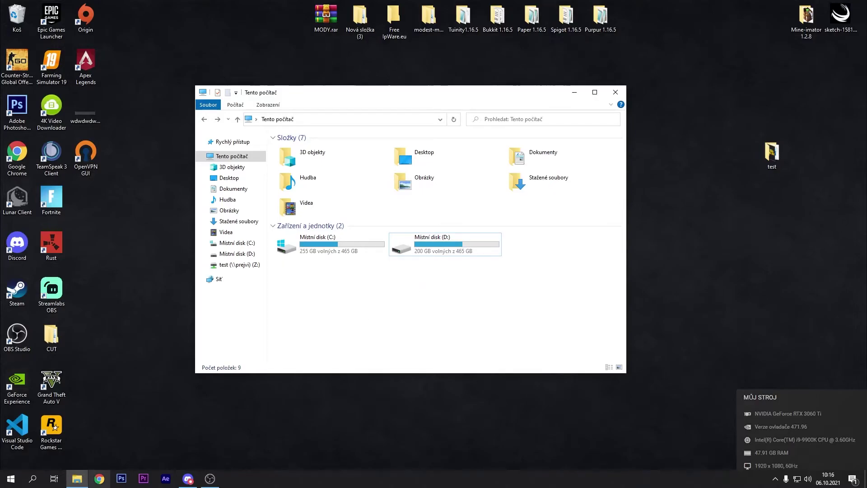
- Load the router address 192.168.1.1 in Chrome
left_click(99, 478)
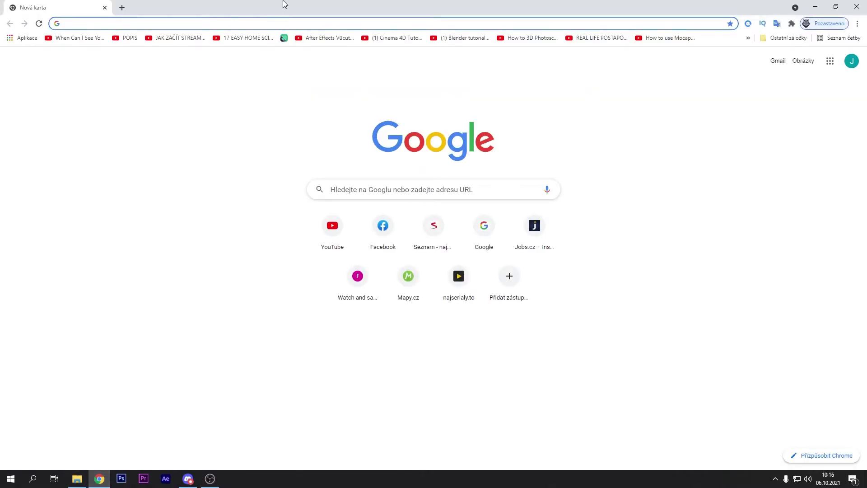
type("192.168.1.1")
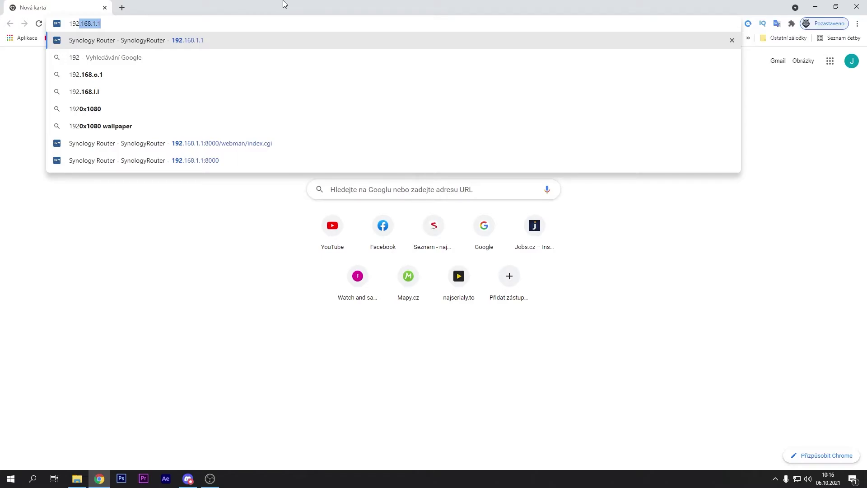
key("Return")
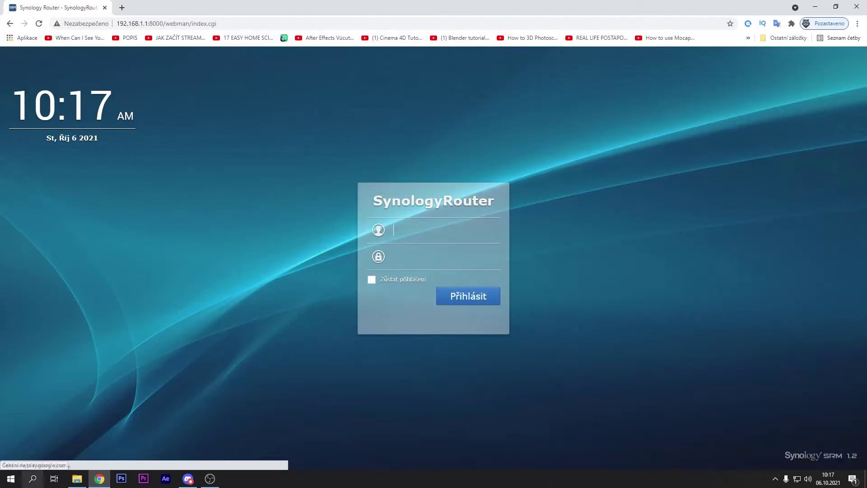
left_click(33, 479)
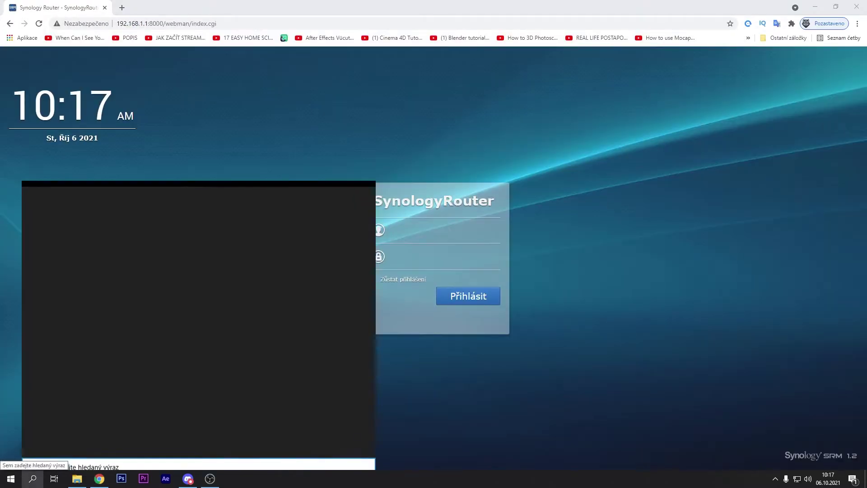
- Run ipconfig in Command Prompt and copy the 192.168.1.1 default gateway address
type("cmd")
key("Return")
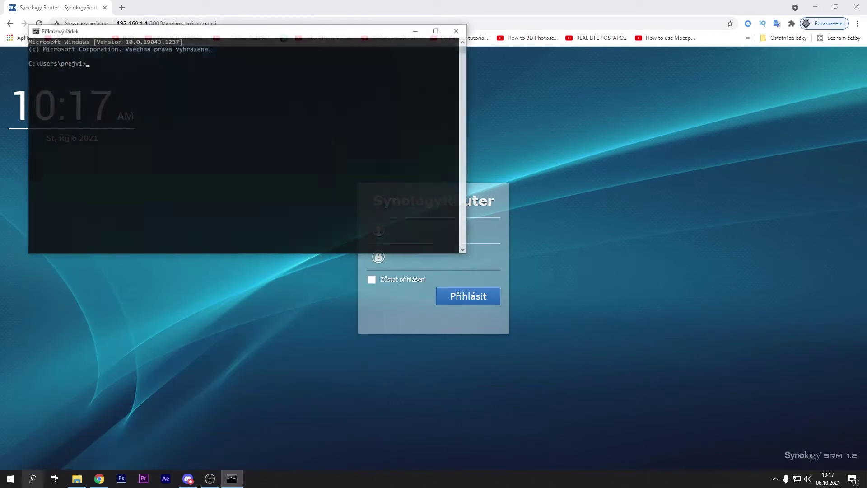
type("ipconfig")
key("Return")
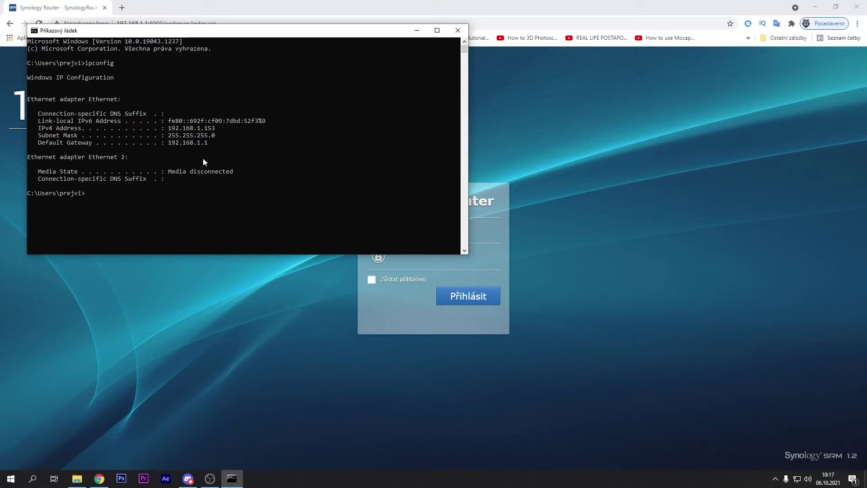
mouse_move(208, 144)
left_mouse_down()
mouse_move(170, 144)
mouse_move(208, 143)
left_mouse_up()
right_click(170, 144)
left_click(167, 143)
left_click(169, 142)
left_click(139, 9)
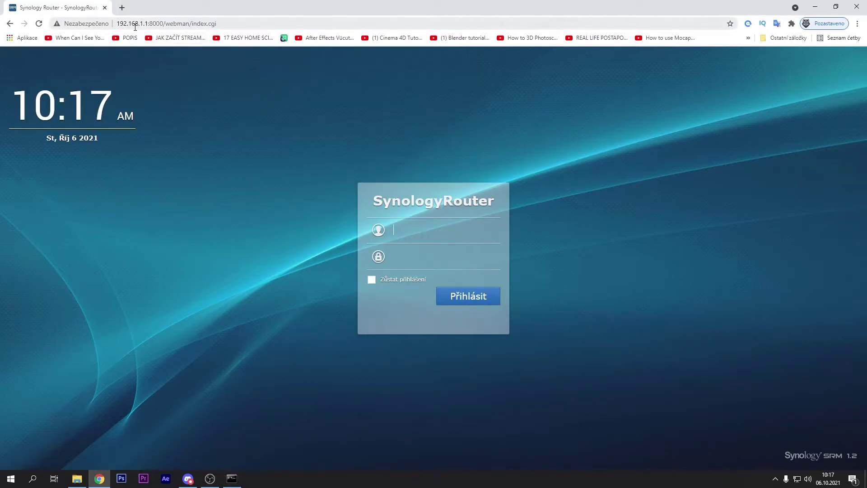
- Log in to the SynologyRouter page with the router username and password
left_click(232, 478)
right_click(208, 143)
left_click(356, 11)
left_click(416, 229)
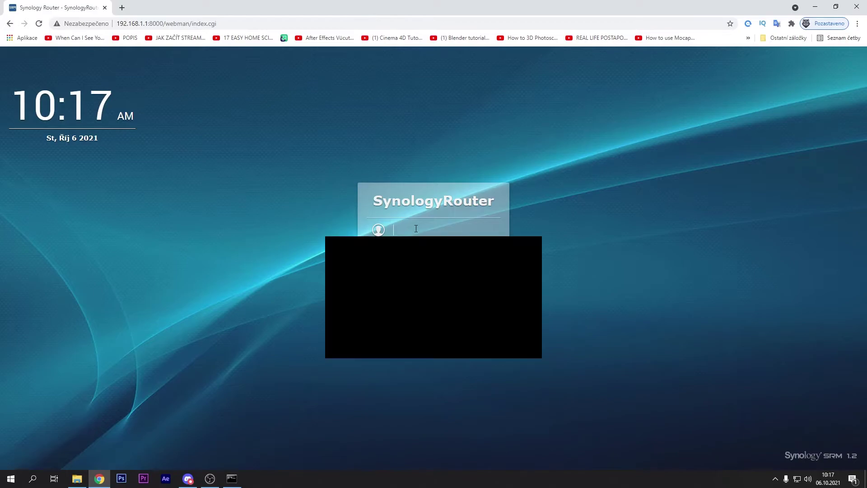
type("prejvi")
key("Tab")
key("Return")
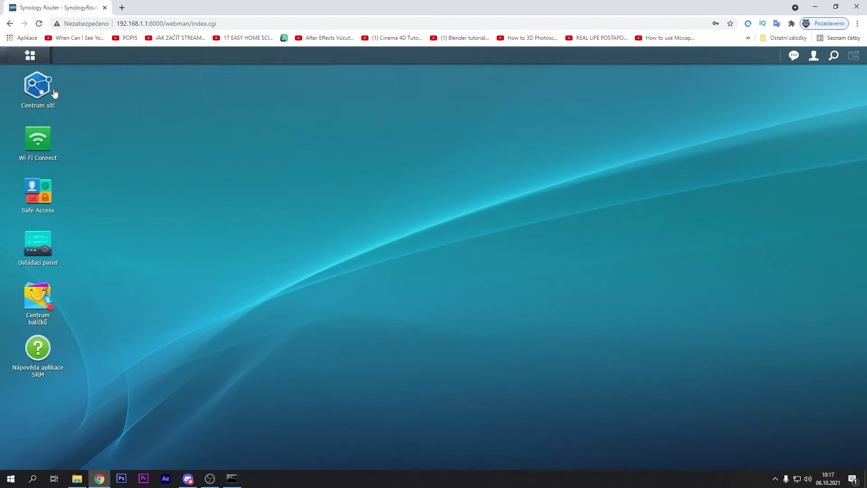
- Open Centrum sítí in Synology SRM on its Předávání portů (port forwarding) section
left_click(38, 86)
left_click(147, 189)
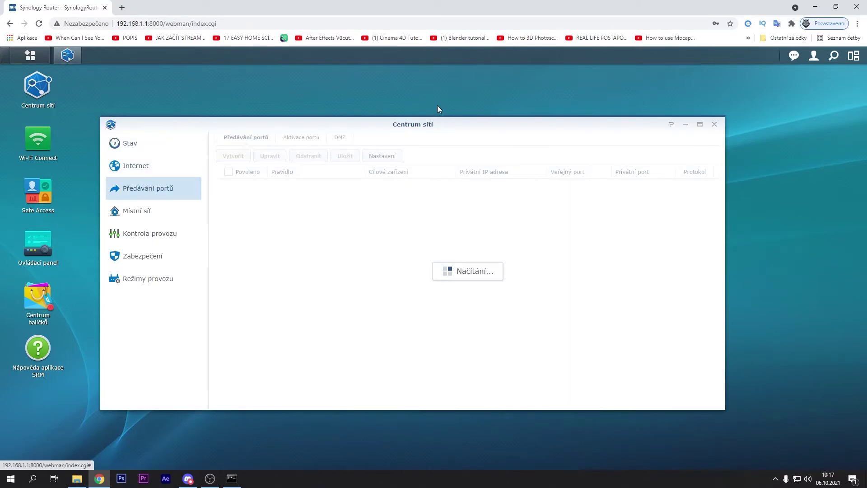
left_click_drag(407, 128, 427, 139)
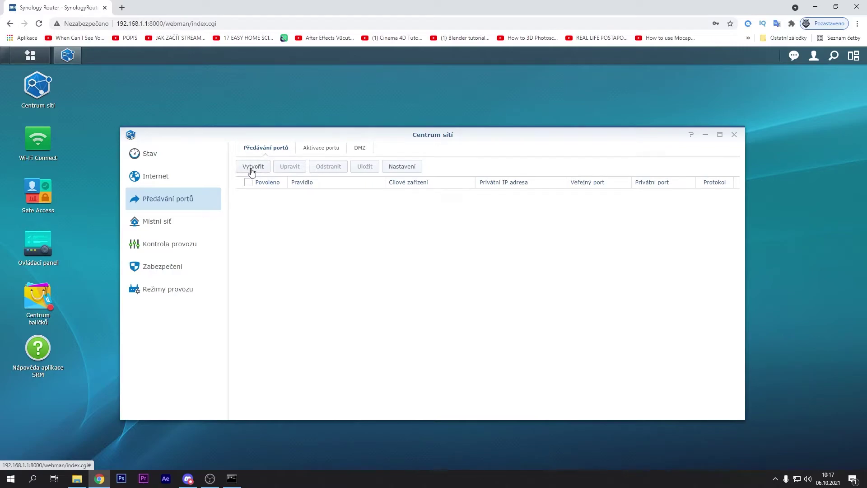
- Create rule Pravidlo 1 forwarding port 445 to this PC's IP 192.168.1.153
left_click(259, 168)
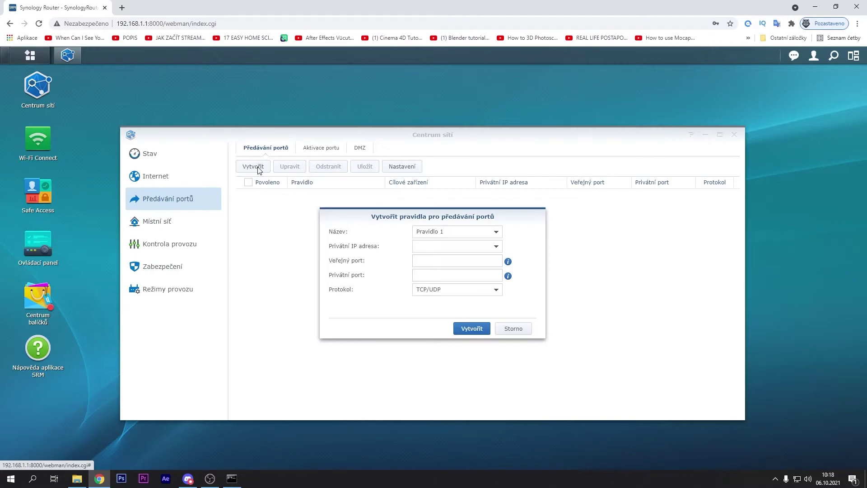
left_click(496, 231)
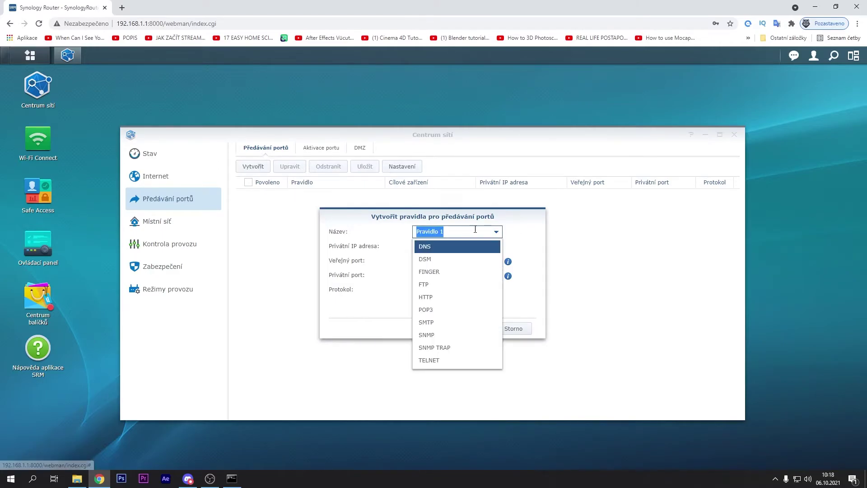
left_click(496, 231)
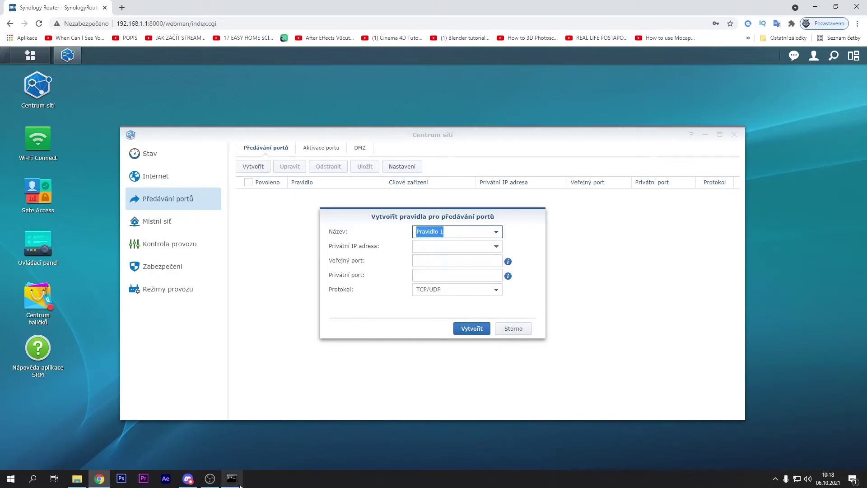
left_click(232, 479)
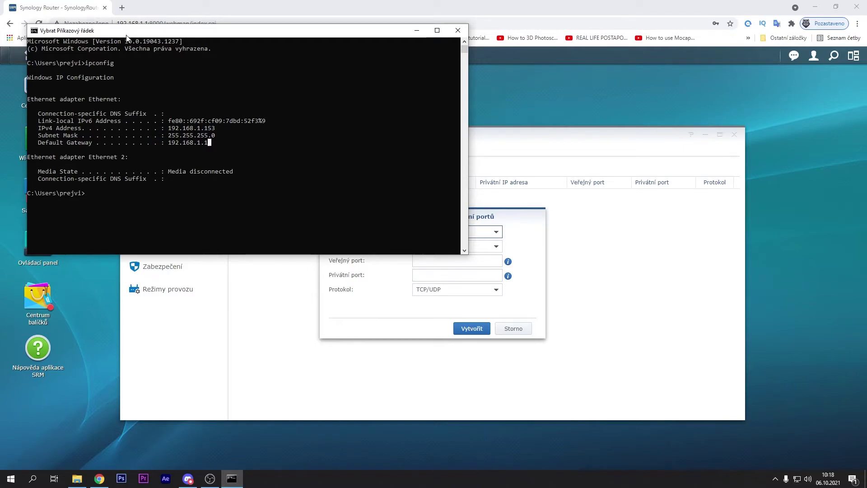
left_click_drag(126, 35, 140, 65)
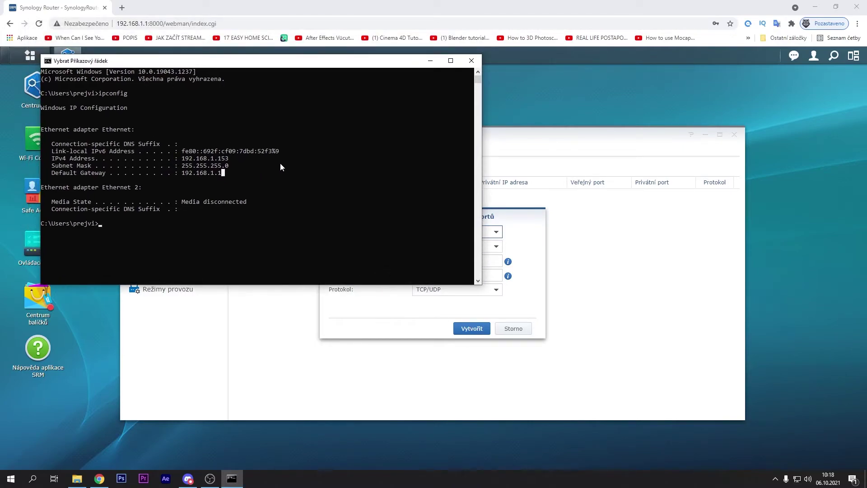
left_click_drag(183, 161, 229, 162)
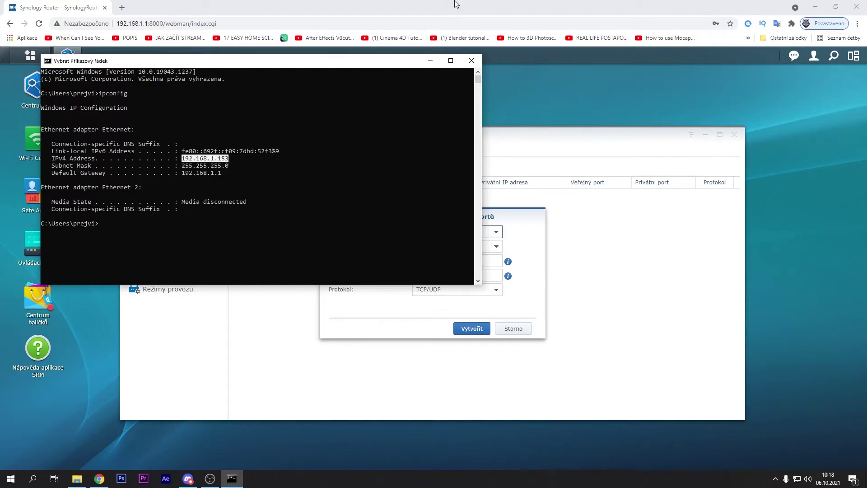
left_click(496, 247)
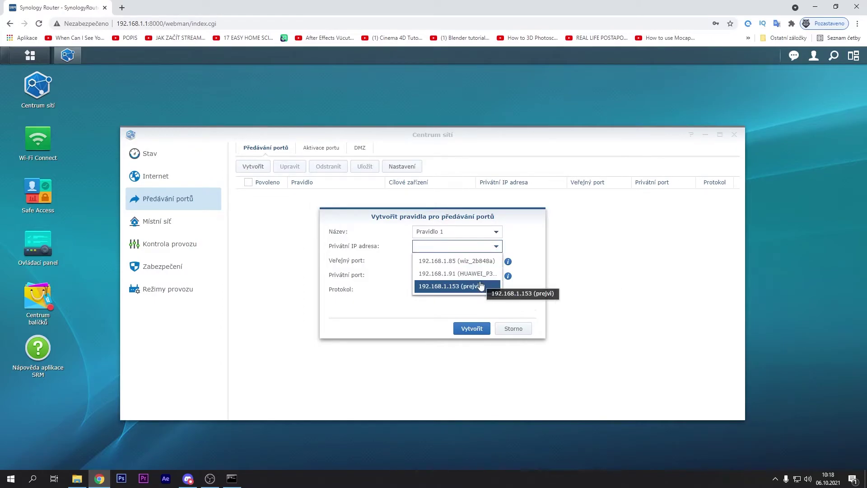
left_click(481, 286)
left_click(474, 262)
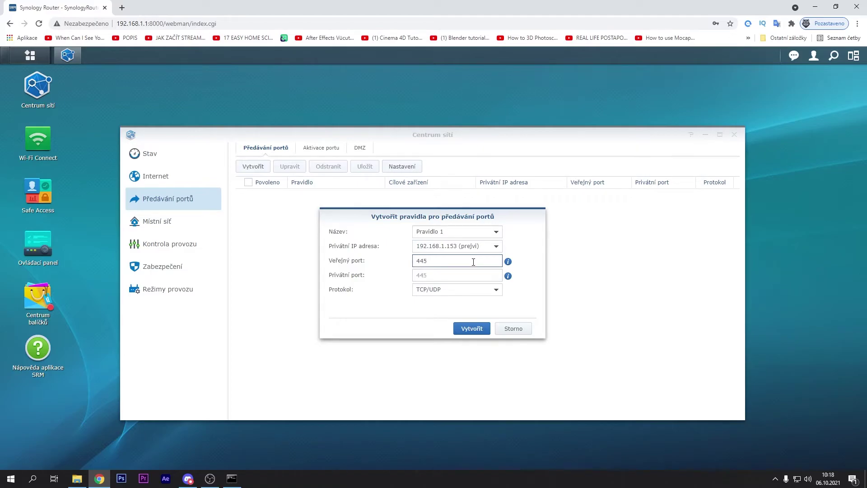
left_click(448, 276)
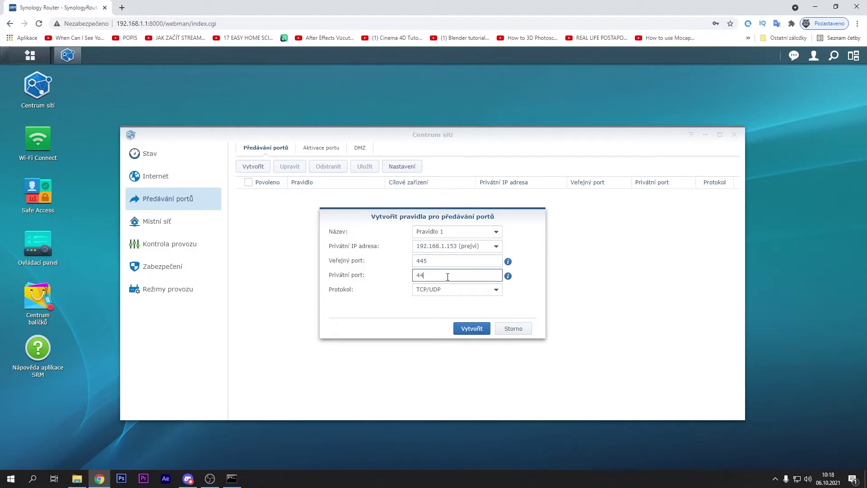
left_click(470, 328)
- Add a rule forwarding public and private port 139 to 192.168.1.153
left_click(486, 245)
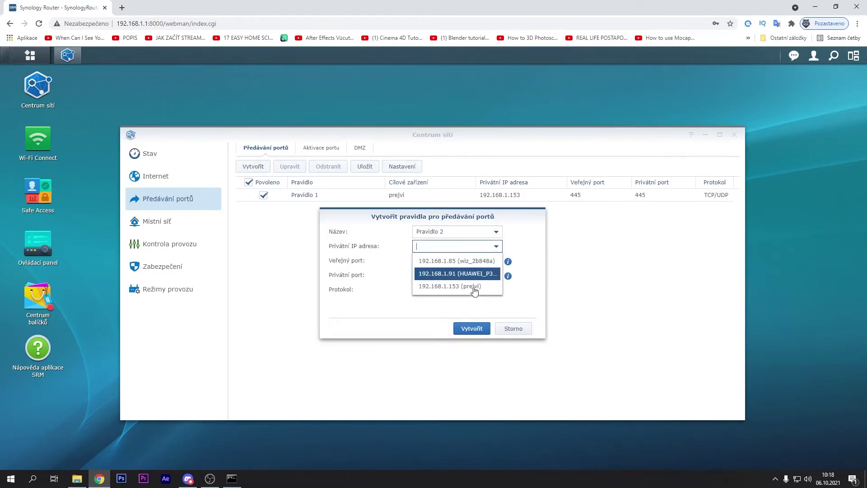
left_click(465, 286)
left_click(446, 256)
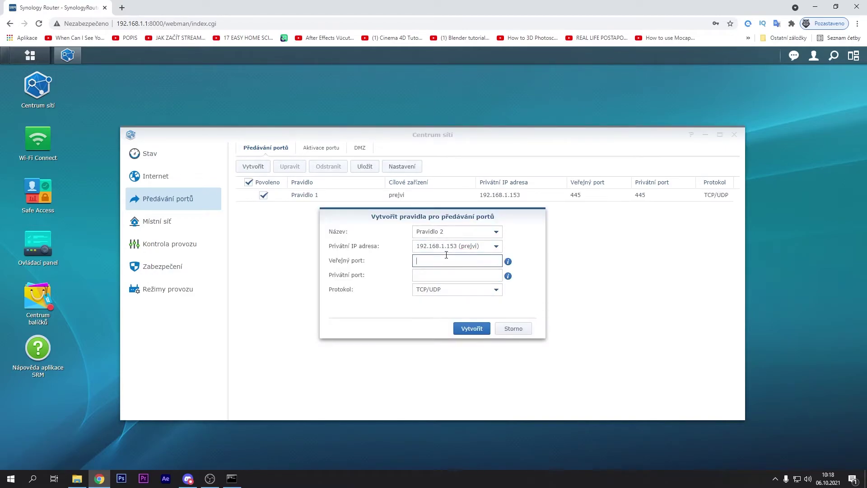
type("139")
left_click(428, 273)
type("139")
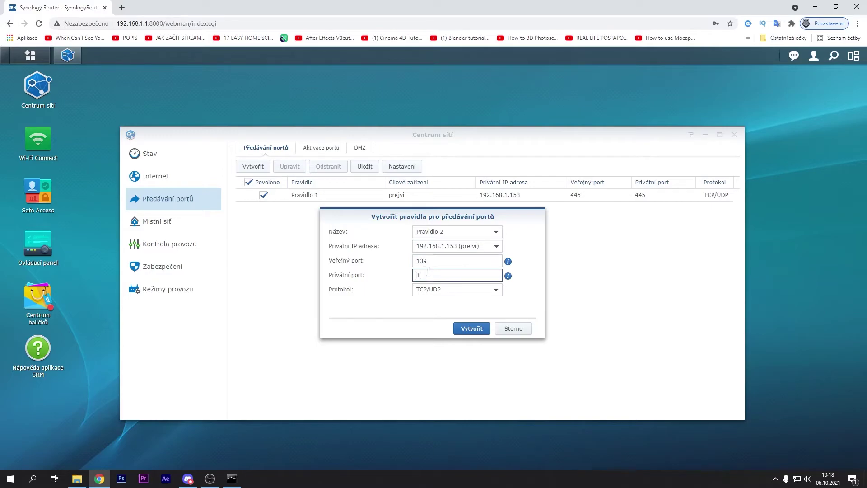
left_click(472, 329)
- Add a port 3389 rule to 192.168.1.153 and save all three rules
left_click(496, 245)
left_click(466, 285)
left_click(447, 262)
type("3389")
left_click(445, 273)
type("3389")
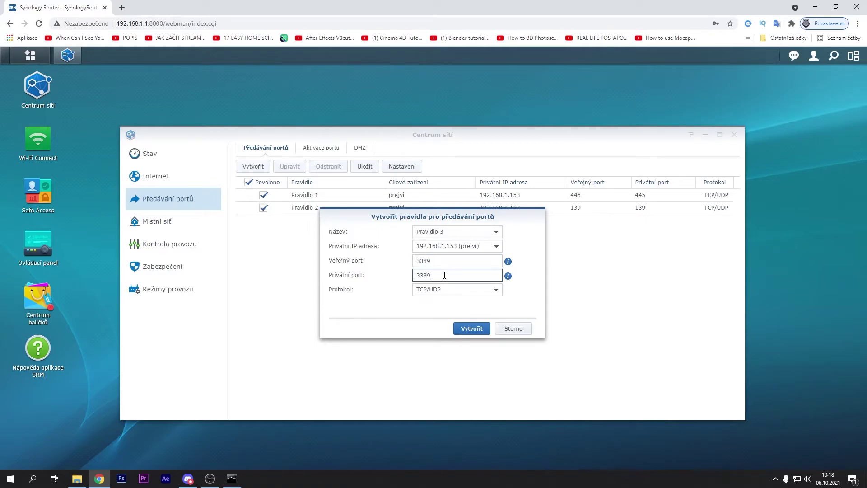
left_click(464, 328)
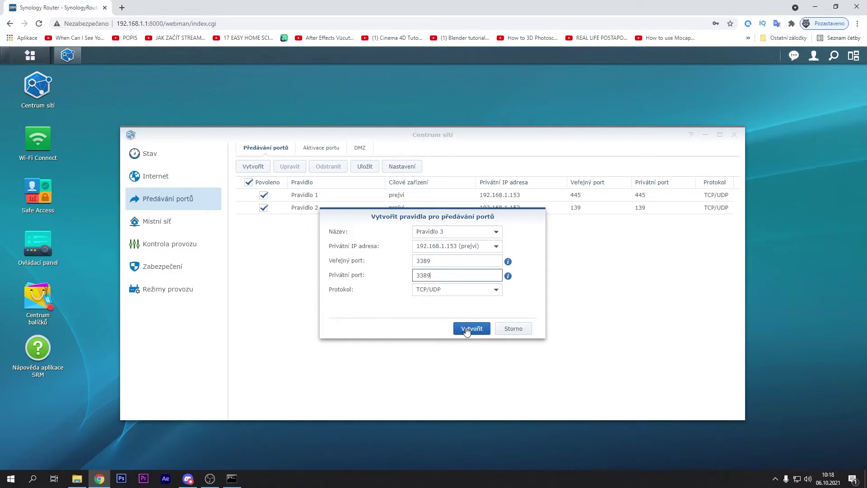
left_click(364, 163)
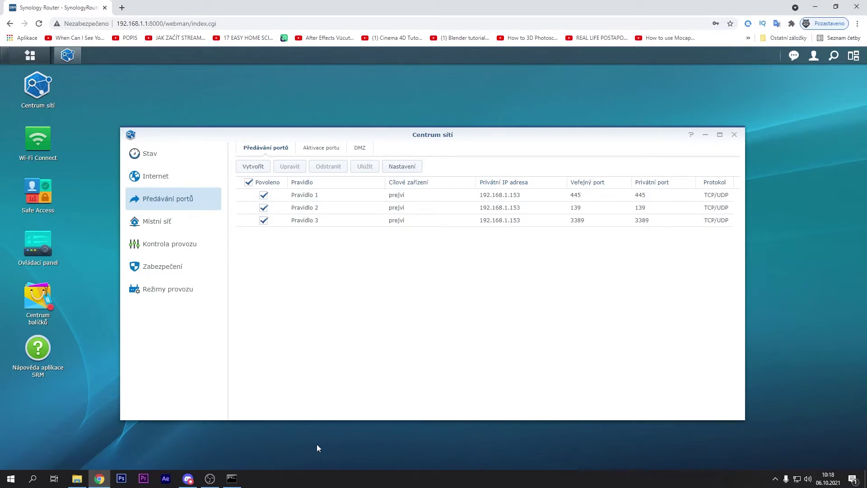
- Find this network's public IP address with a Google search for 'my ip'
left_click(231, 478)
right_click(231, 478)
left_click(467, 61)
left_click(123, 8)
type("my ")
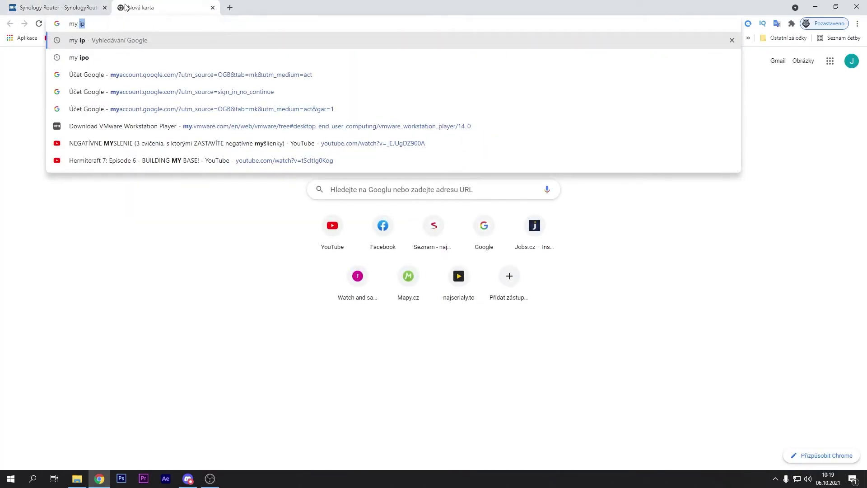
type("ip")
key("Return")
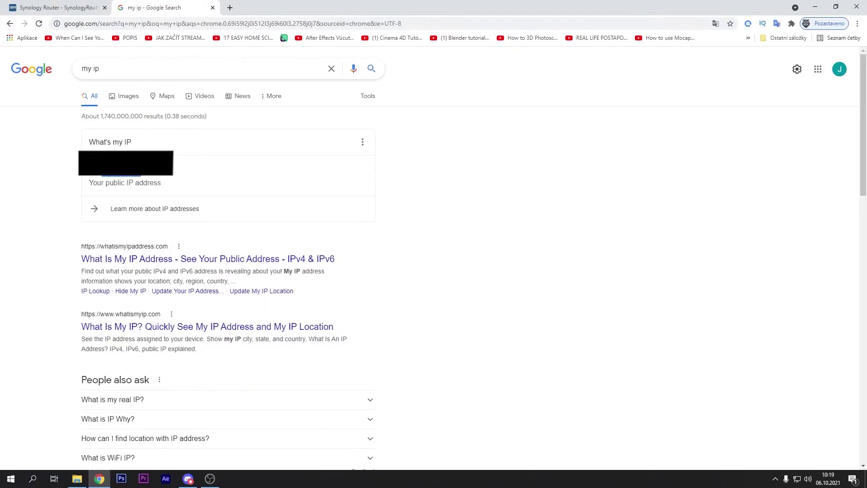
left_click(212, 8)
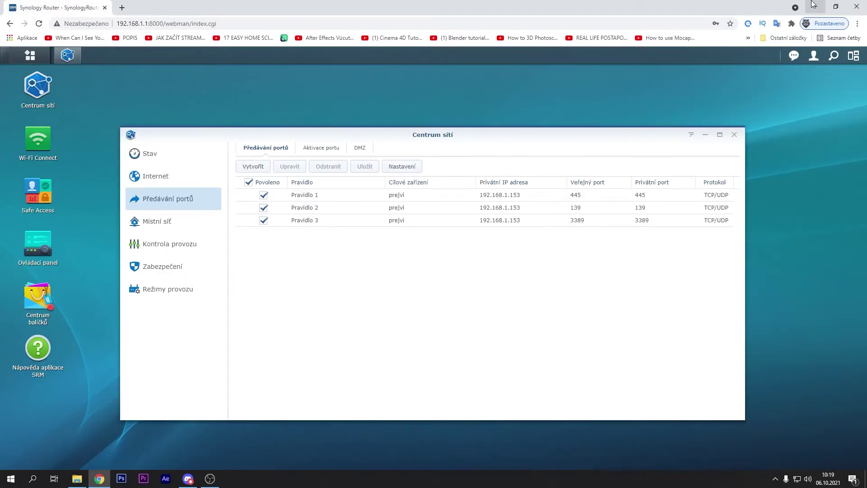
- Minimize Chrome and replace the old Explorer window with a new one on Tento počítač
left_click(815, 7)
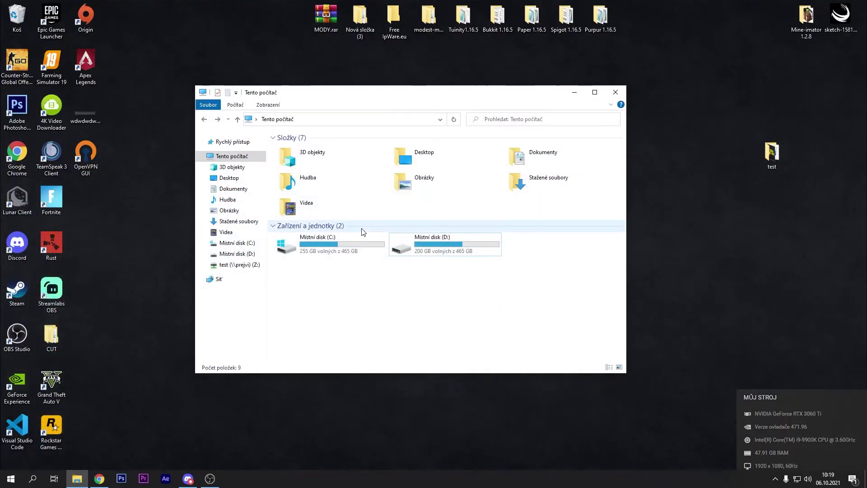
left_click(616, 92)
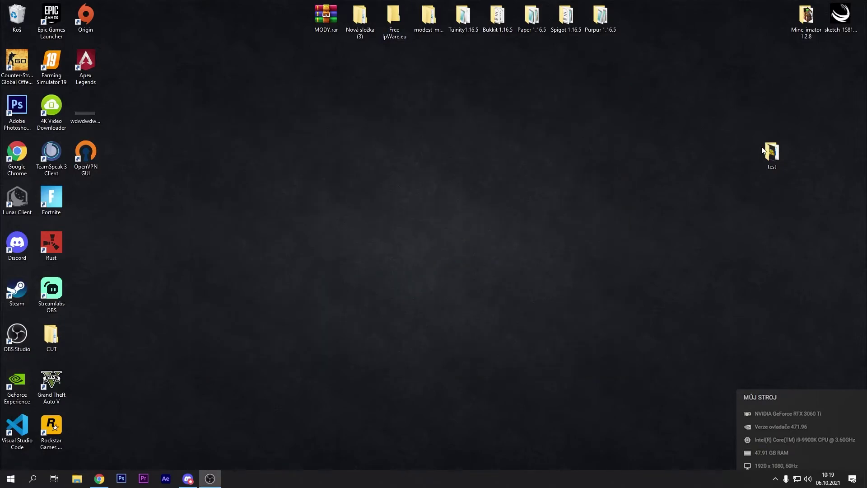
left_click(77, 478)
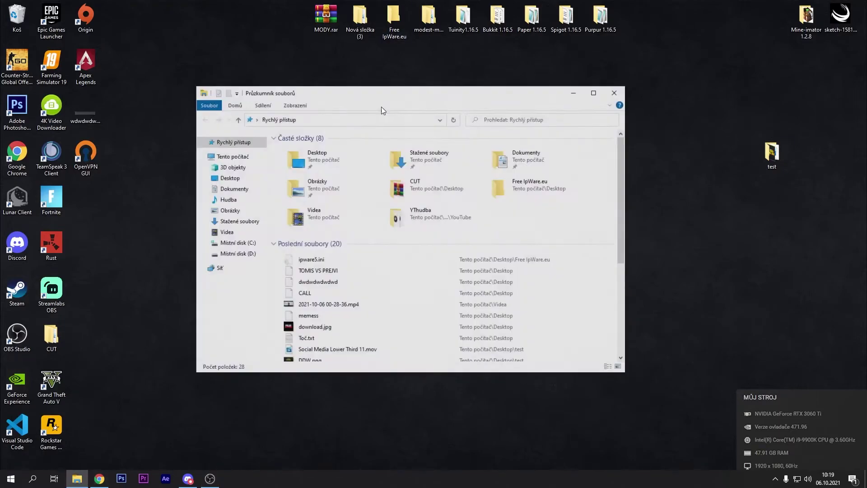
left_click(853, 479)
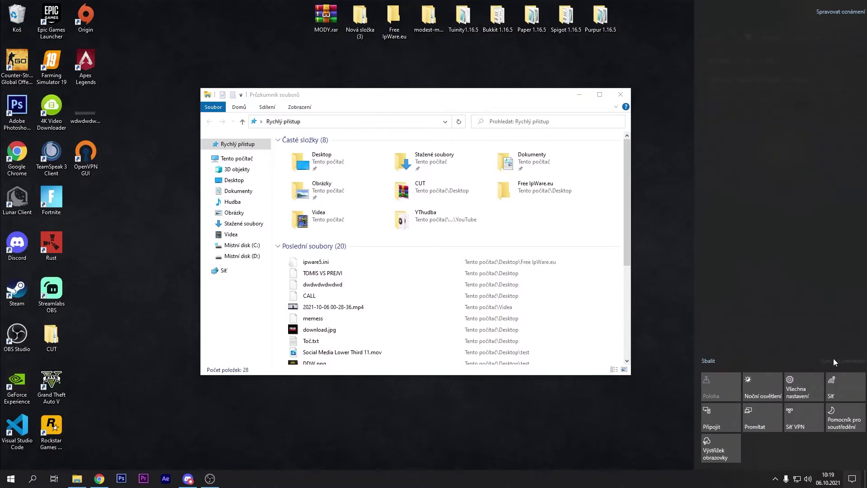
left_click(451, 100)
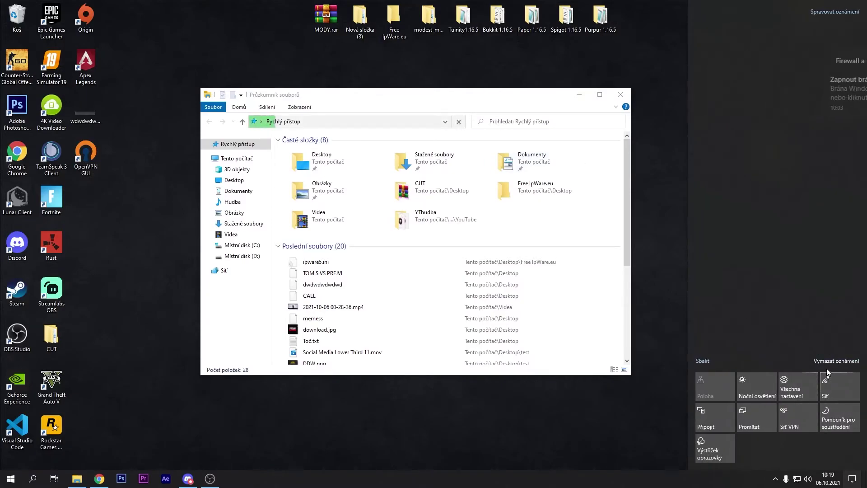
left_click(237, 158)
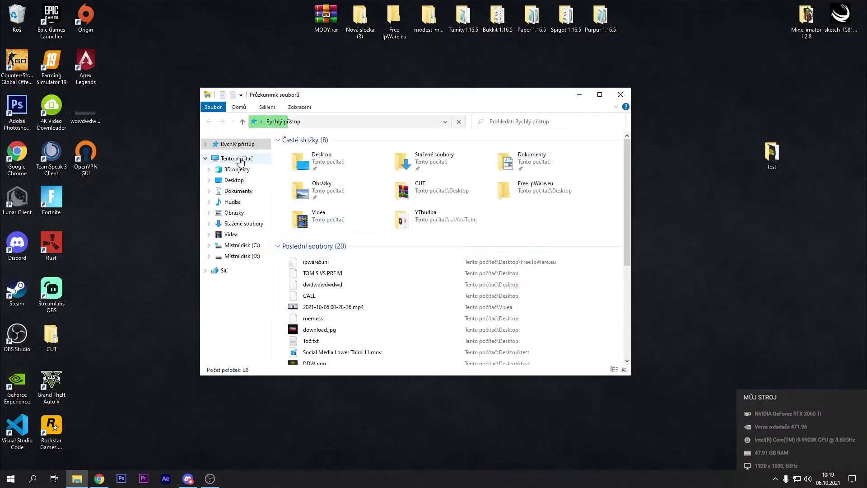
- Enter a \\ network address in the address bar and open it
left_click(337, 123)
left_click(339, 122)
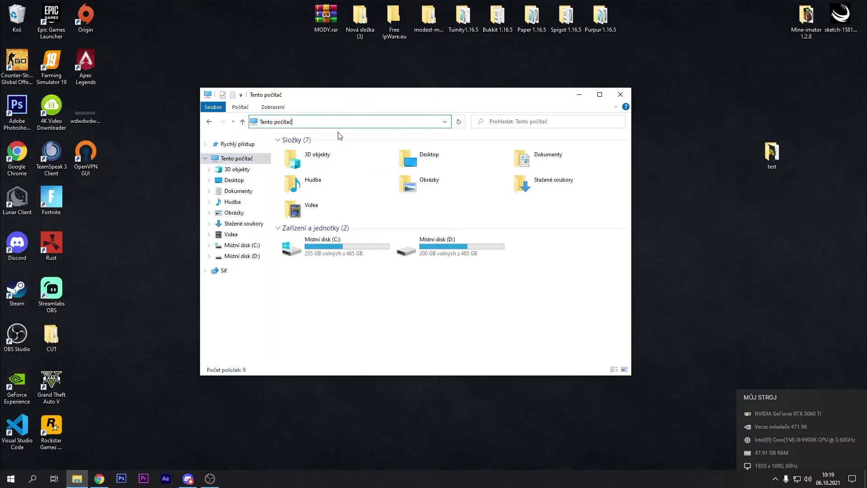
key("Escape")
left_click(335, 122)
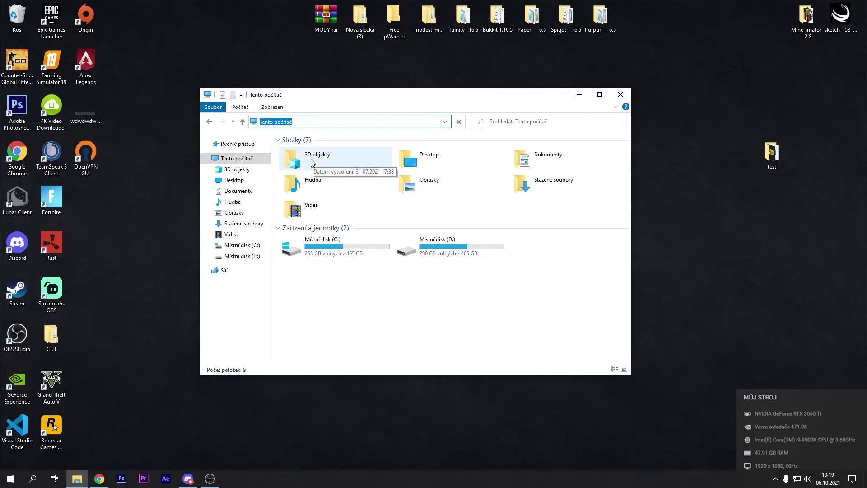
type("\\")
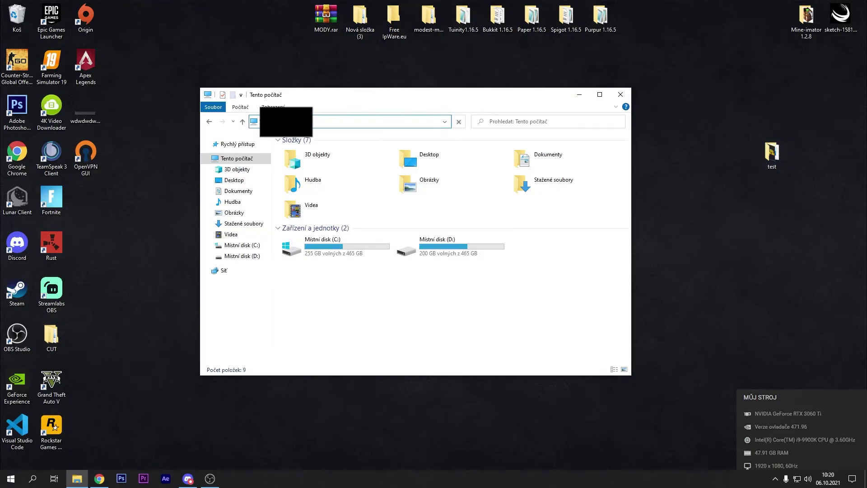
key("Return")
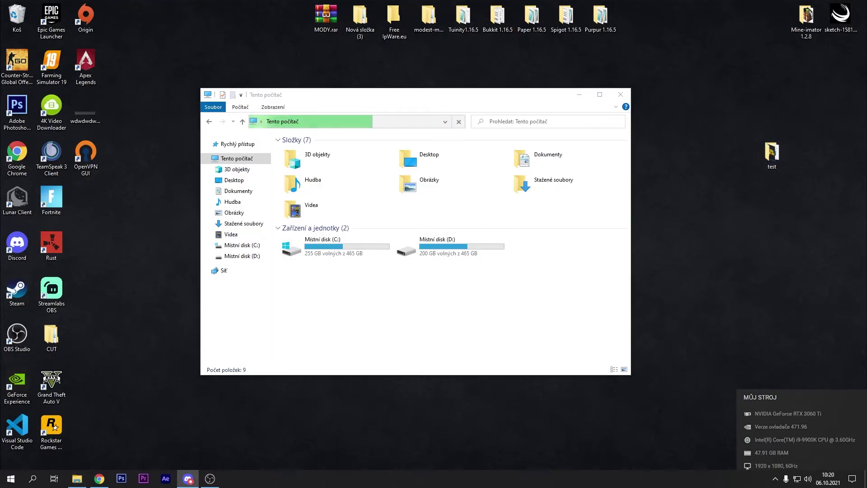
- Check the desktop test folder's properties and contents, then close it
right_click(772, 152)
left_click(730, 353)
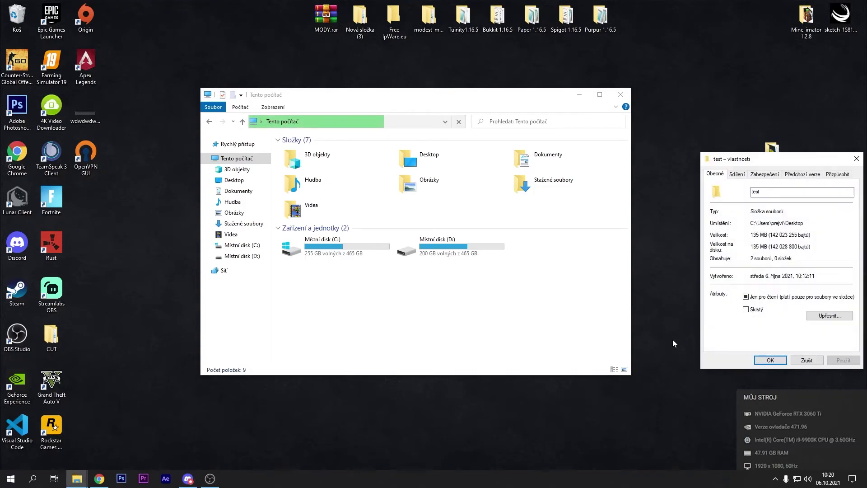
left_click(854, 161)
double_click(777, 158)
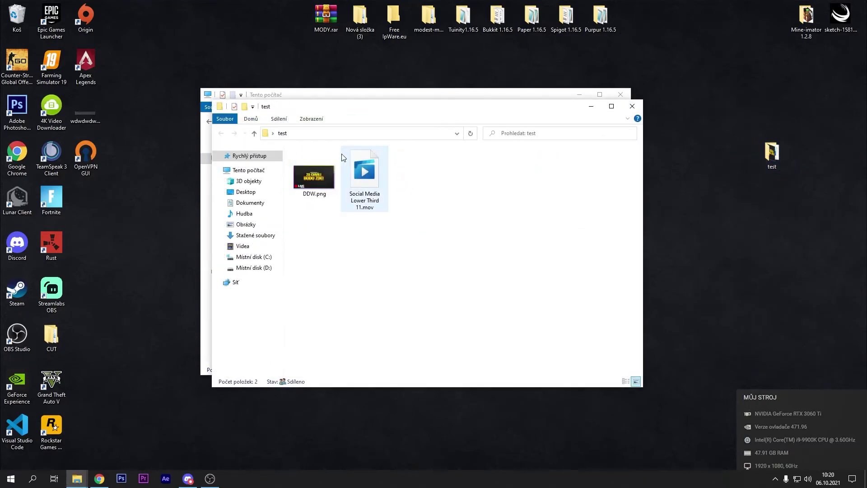
left_click(351, 131)
key("ctrl+c")
left_click(632, 106)
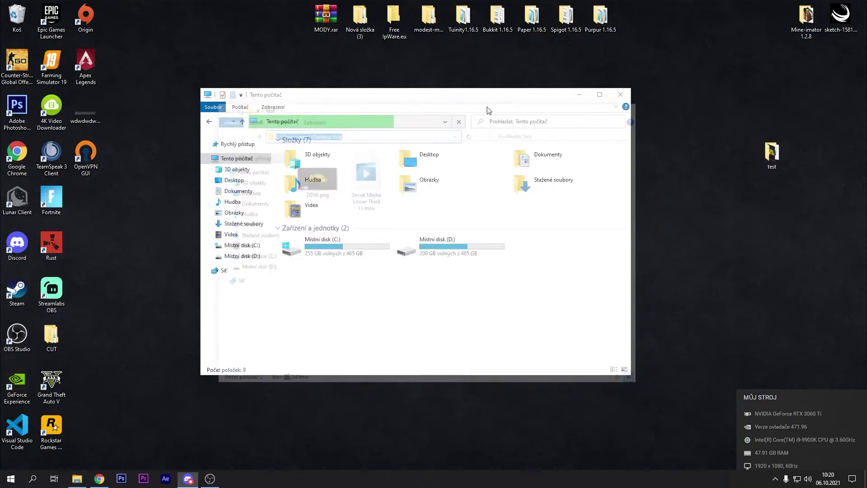
- Paste the network path to the test folder into the address bar and open it
left_click(352, 122)
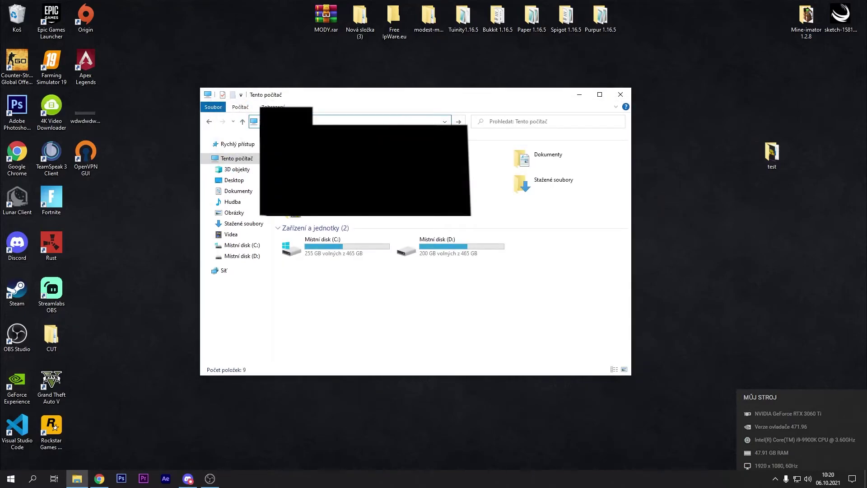
key("ctrl+v")
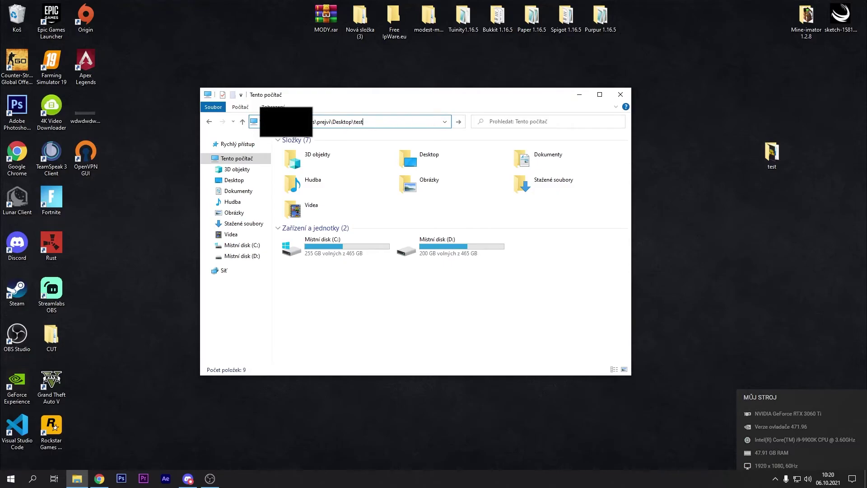
key("Left")
key("Left")
key("Left")
key("Left")
key("Left")
key("Left")
key("Left")
key("Left")
key("Left")
key("Left")
key("Left")
key("Left")
key("Left")
key("Left")
key("Left")
key("Left")
key("Left")
key("Left")
key("Left")
key("Left")
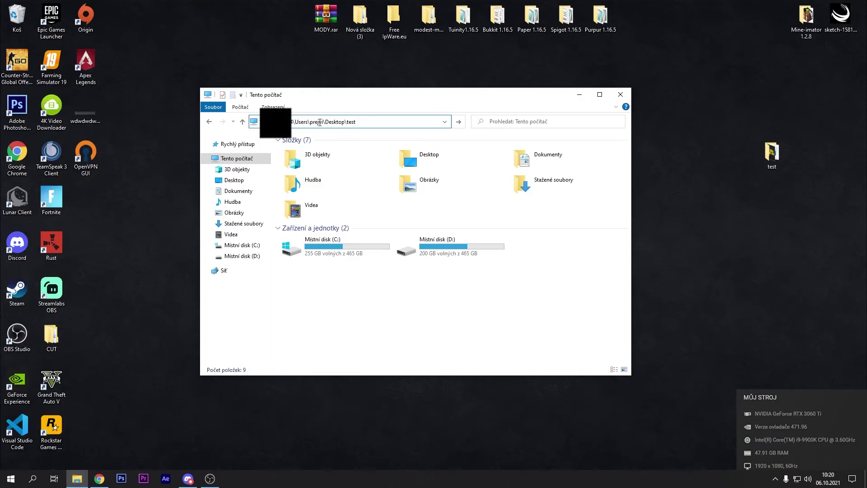
key("Return")
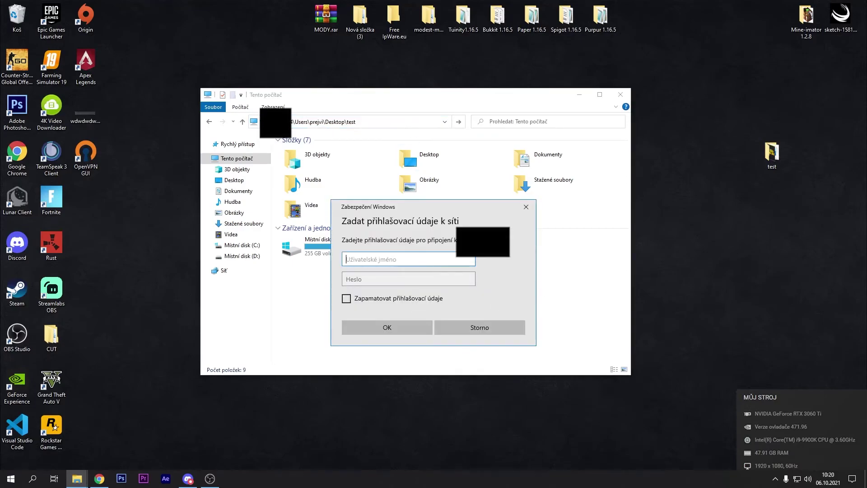
- Submit the network username and password in the credentials prompt
left_click_drag(428, 212, 406, 196)
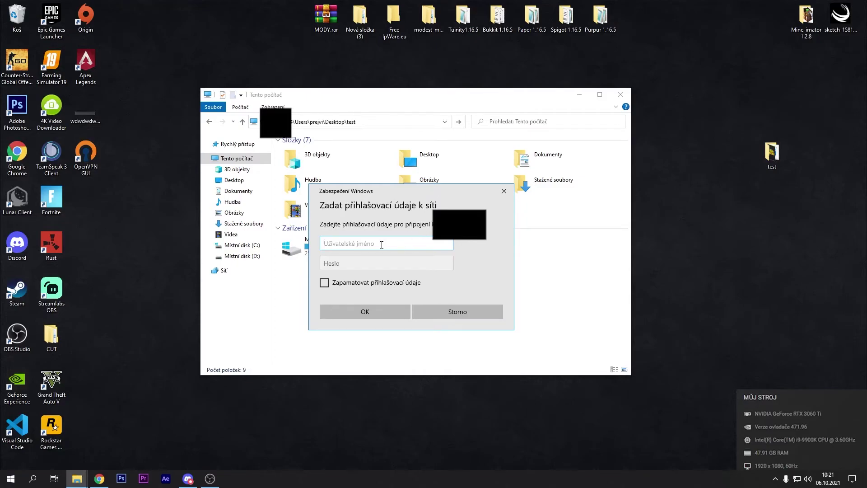
type("prejvi")
key("Tab")
type("*********")
key("Return")
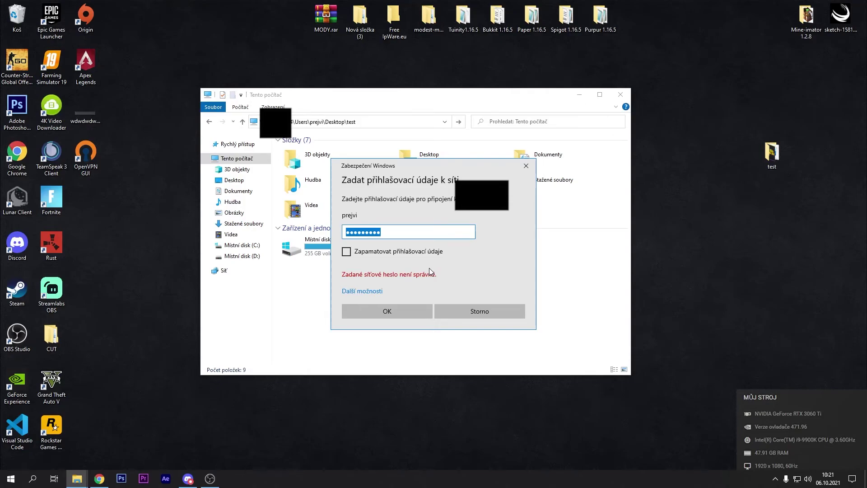
- Dismiss the failed sign-in prompt and network error, then select the test folder
left_click(494, 306)
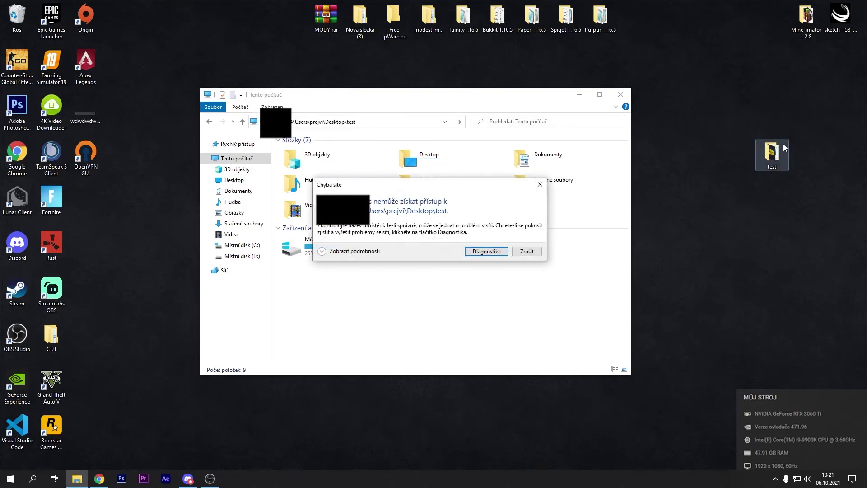
left_click(535, 252)
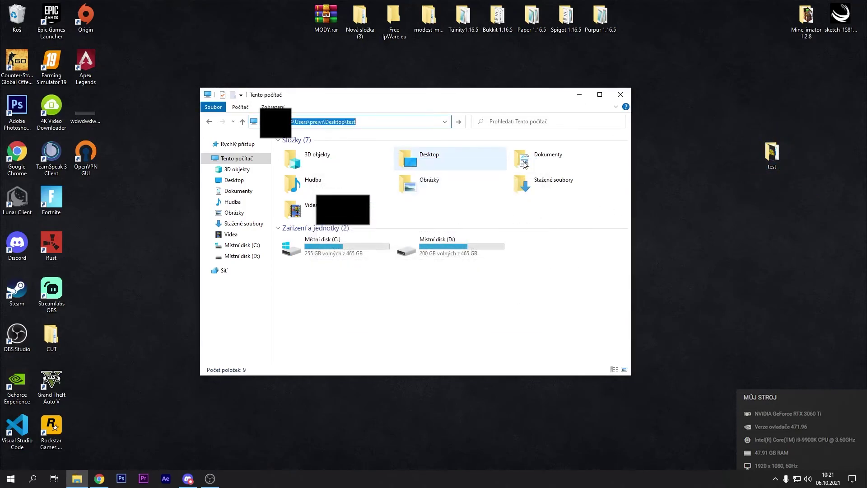
left_click(772, 153)
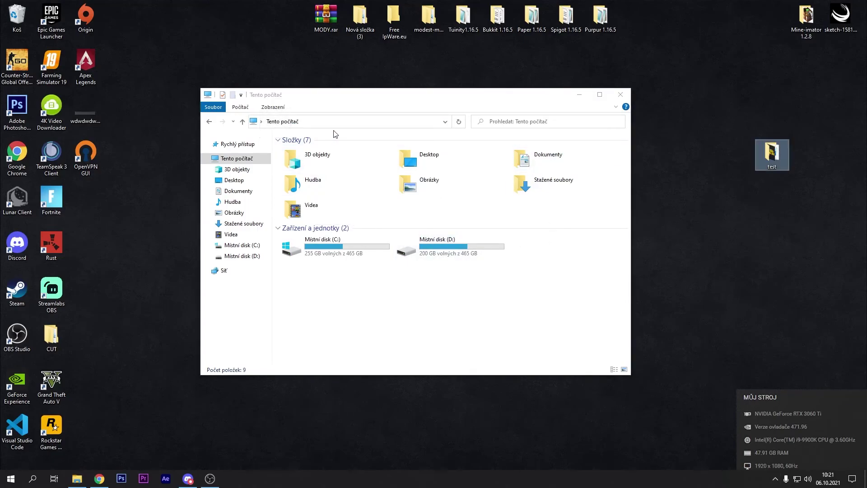
- Review the firewall status for domain, private and public networks in Windows Security and restore defaults
left_click(776, 479)
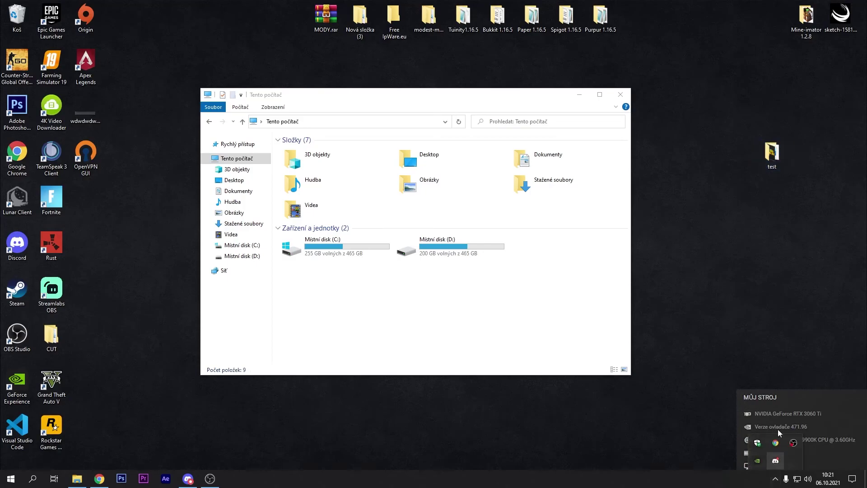
left_click(758, 446)
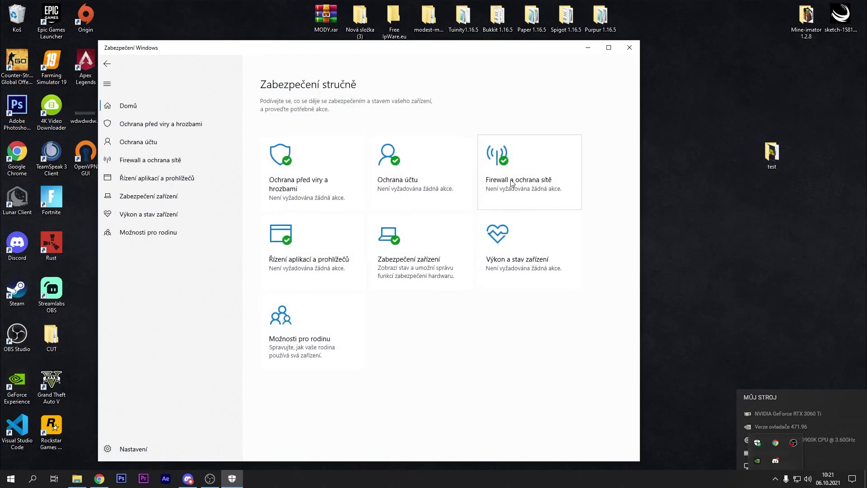
left_click(513, 183)
left_click(316, 123)
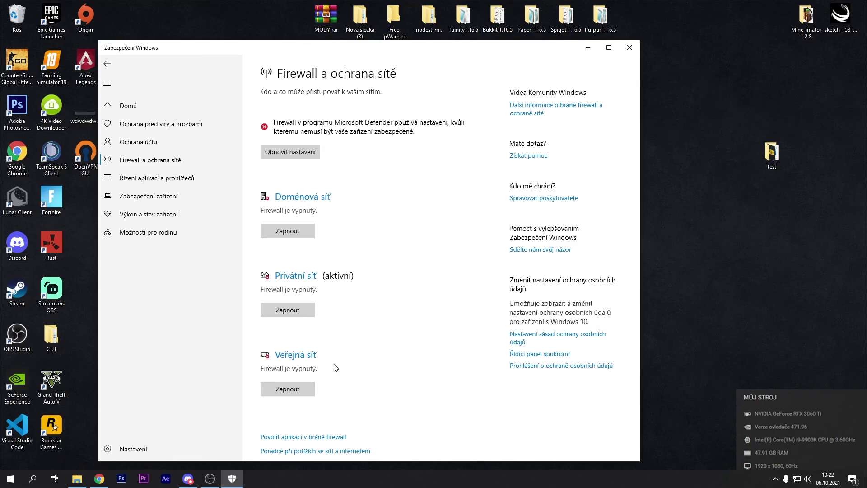
left_click(298, 153)
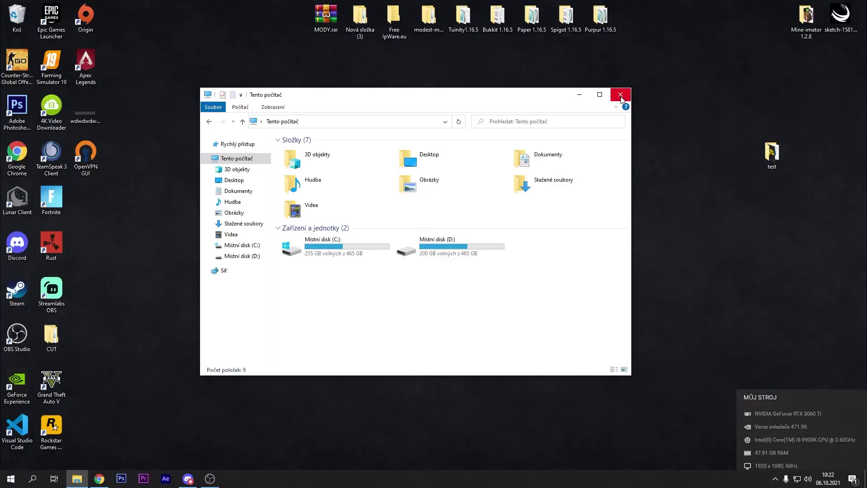
- Close the Tento počítač Explorer window
left_click(621, 93)
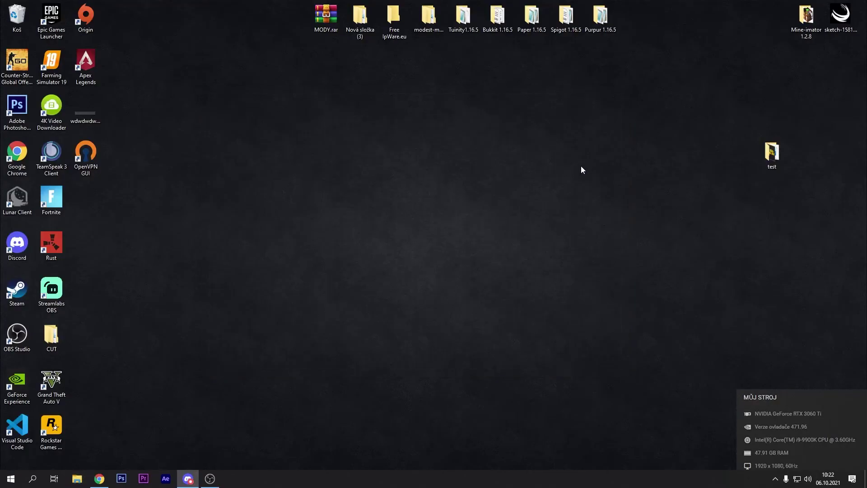